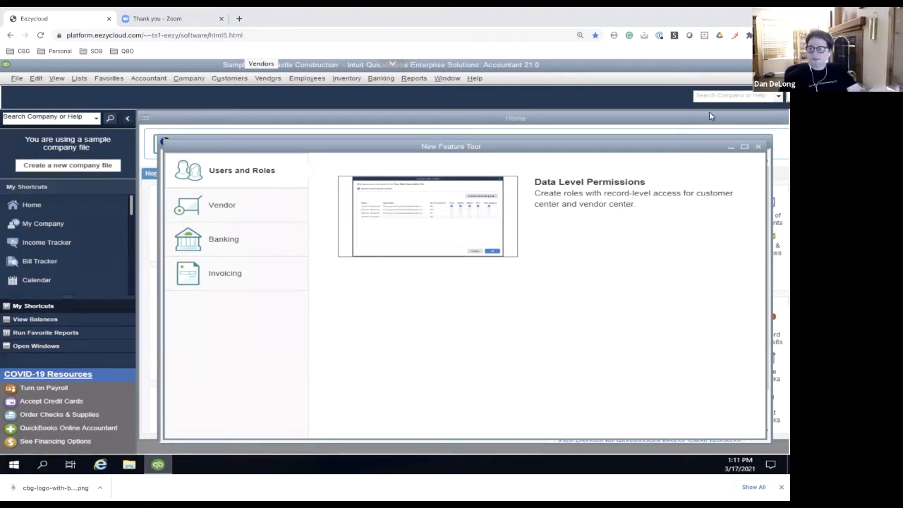
Close the New Feature Tour and start a Client Data Review for the last fiscal year on the Accrual basis
click(759, 148)
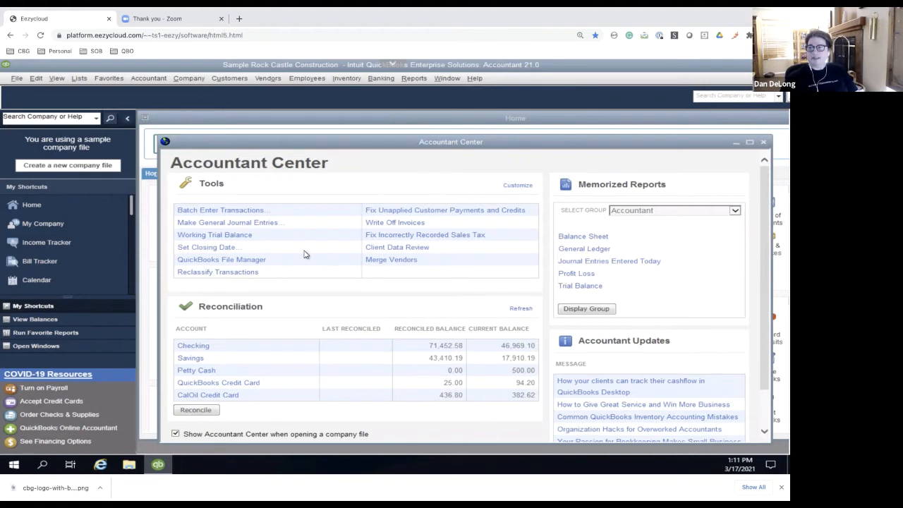
click(155, 84)
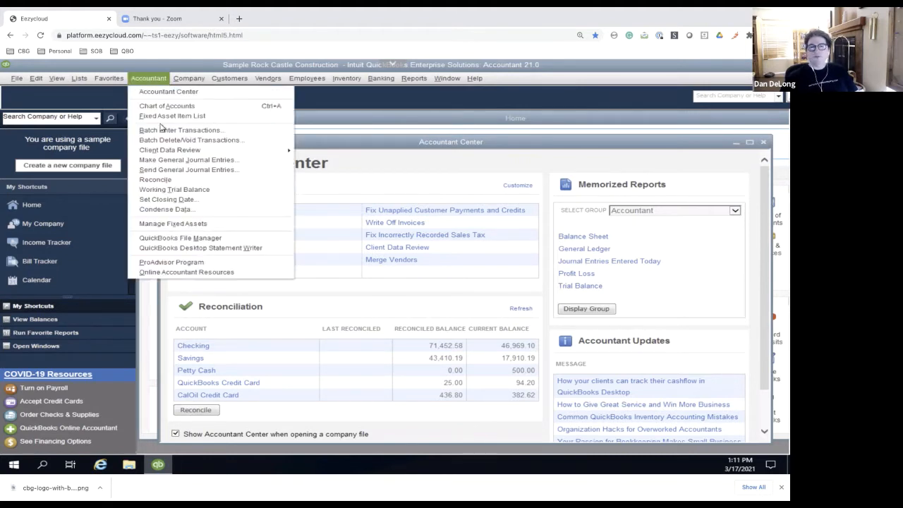
mouse_move(162, 154)
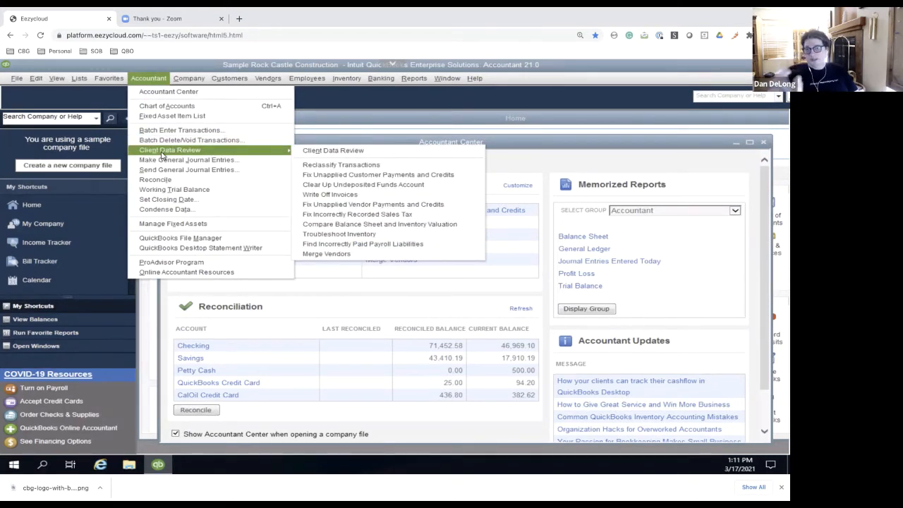
click(323, 150)
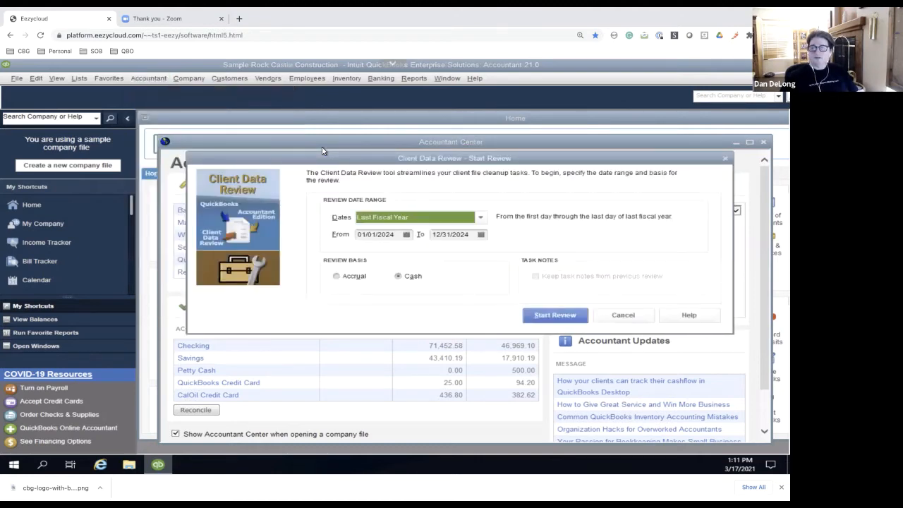
drag(229, 164, 89, 114)
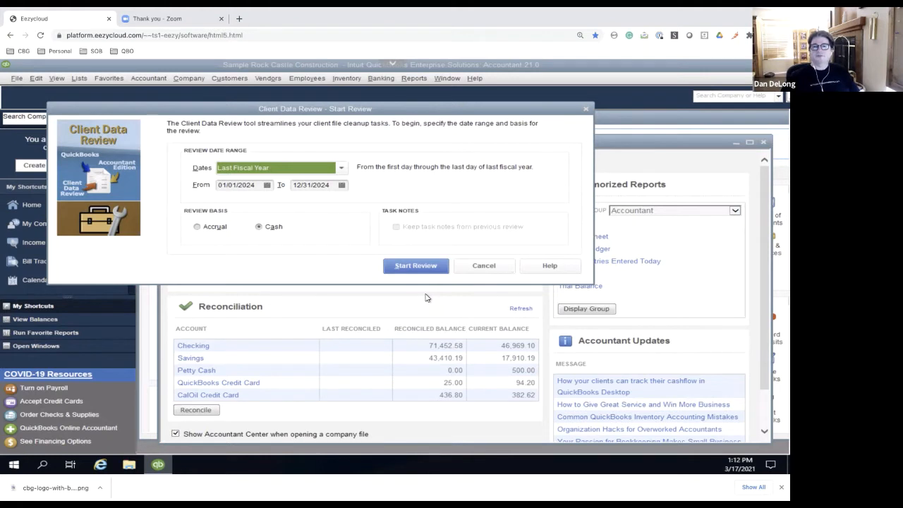
click(197, 228)
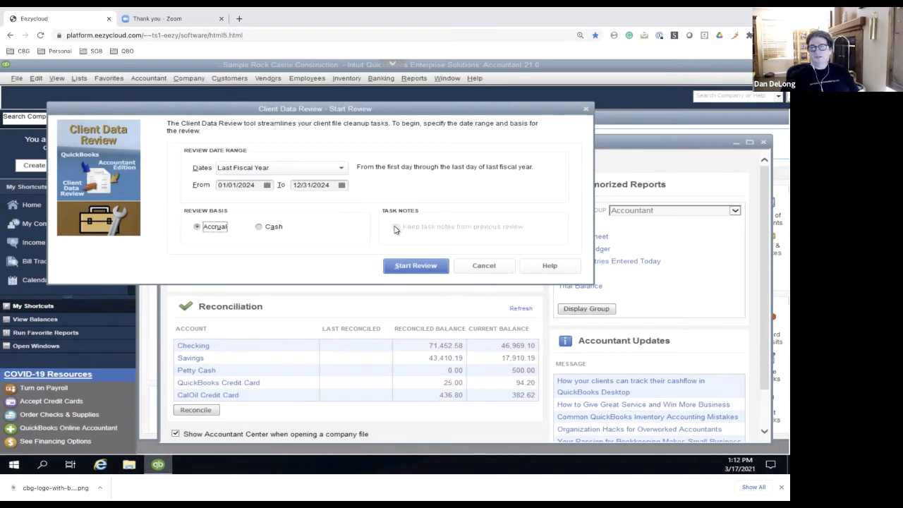
click(415, 269)
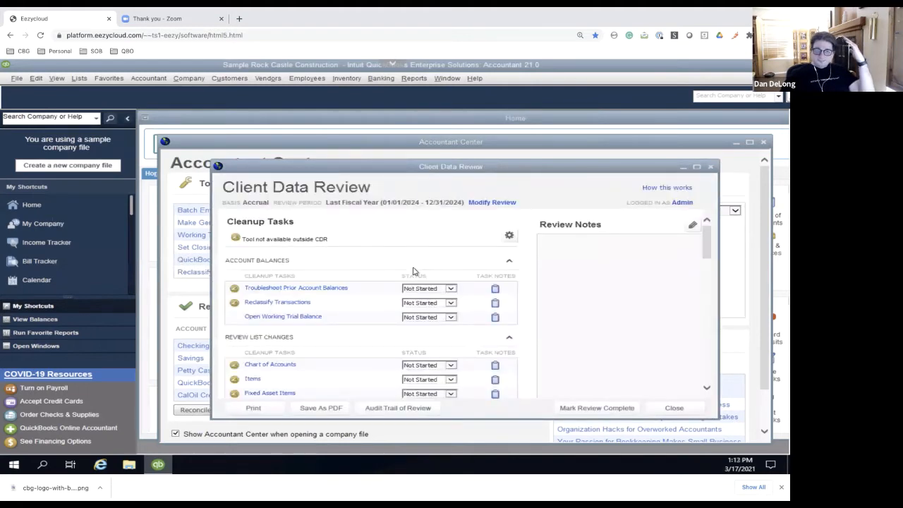
Maximize the Client Data Review window and collapse the My Shortcuts sidebar
drag(532, 174, 404, 129)
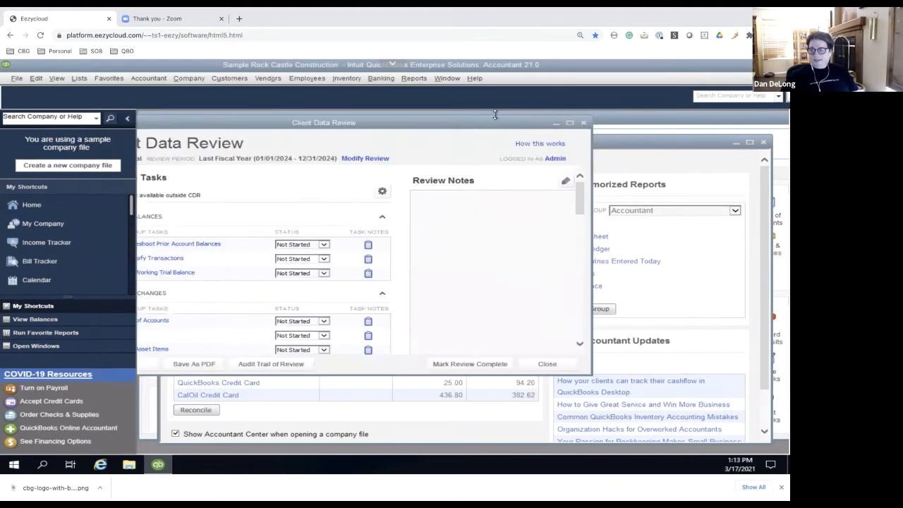
click(570, 123)
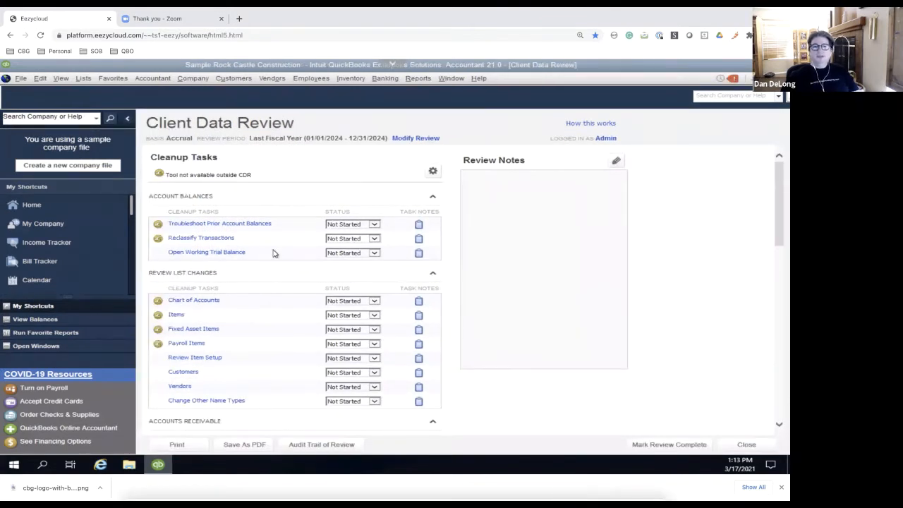
click(129, 122)
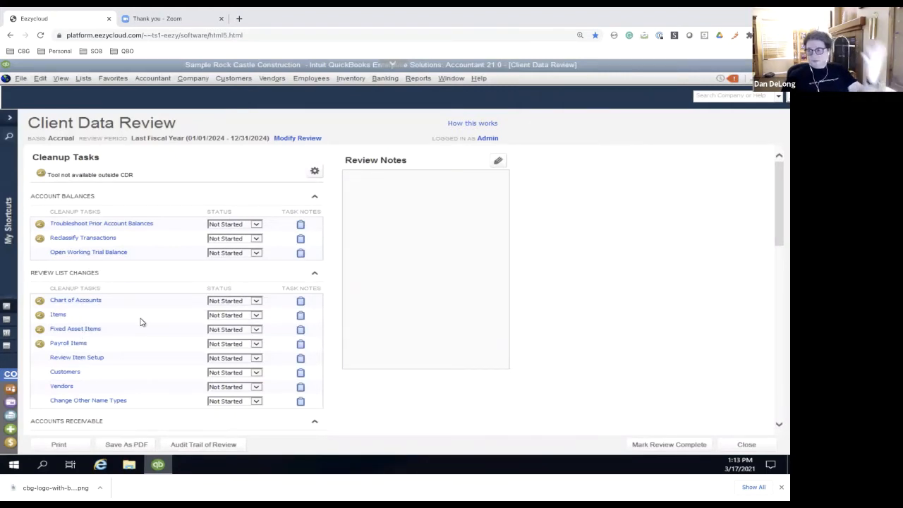
Open the Troubleshoot Prior Account Balances task and enter an accountant's debit balance of 24,000 for Checking
click(94, 223)
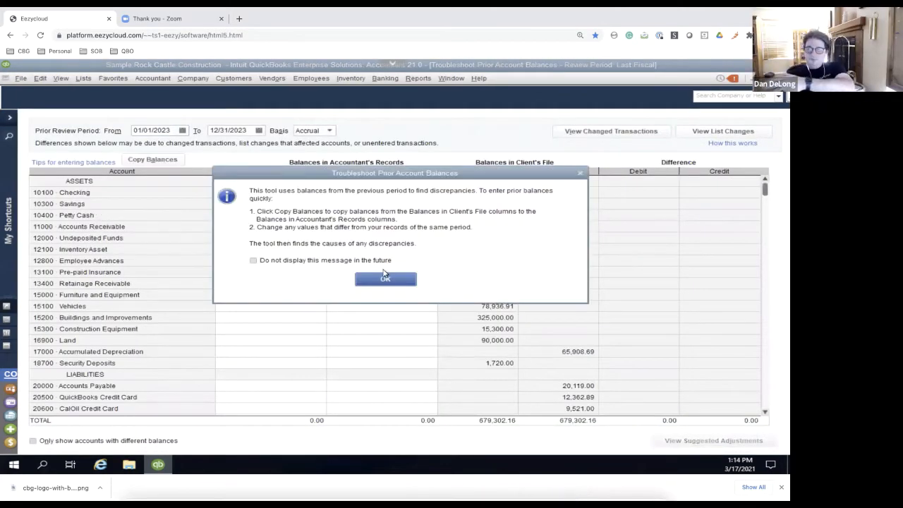
click(383, 278)
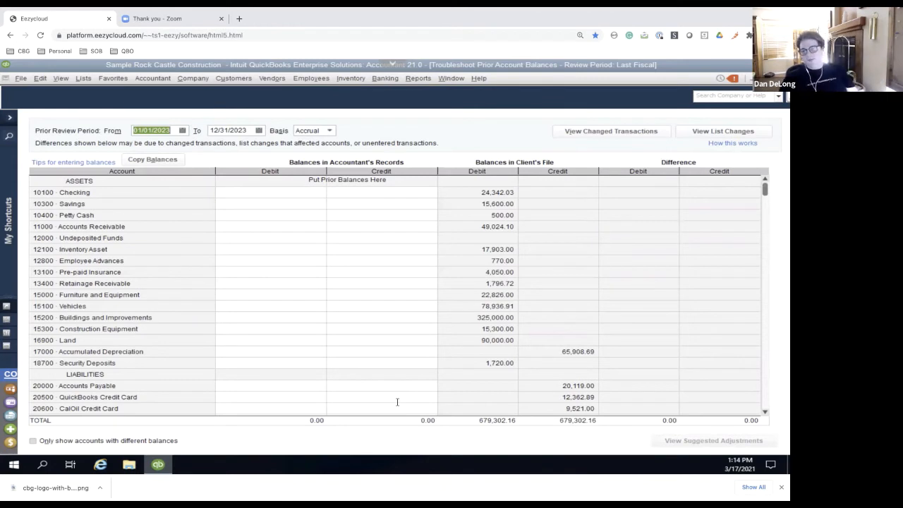
click(285, 192)
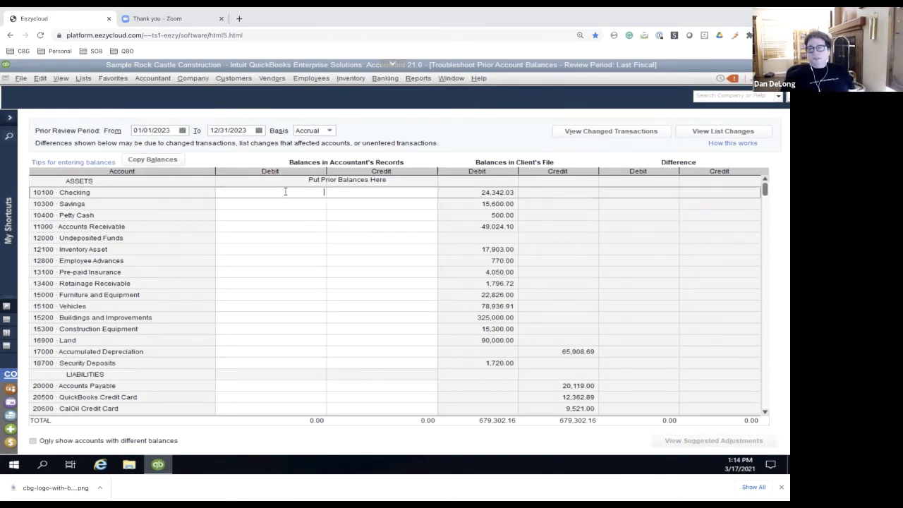
text(24000)
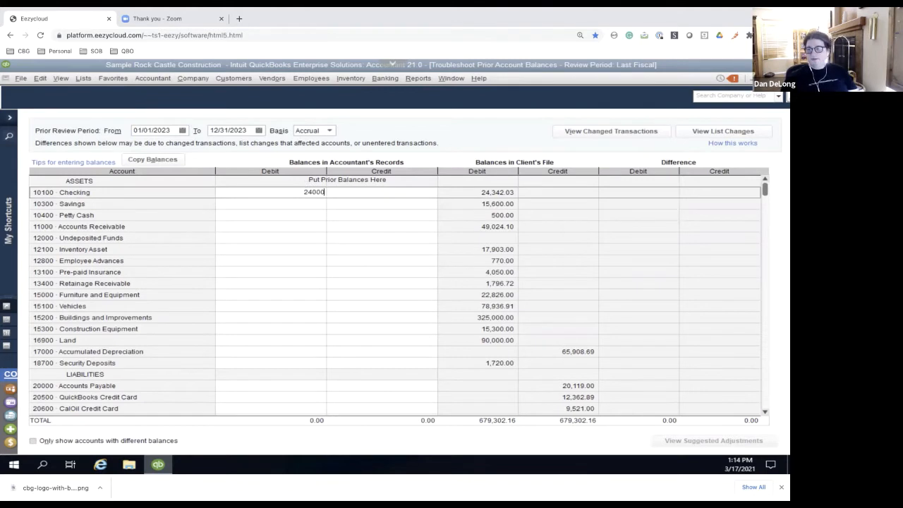
key(Up)
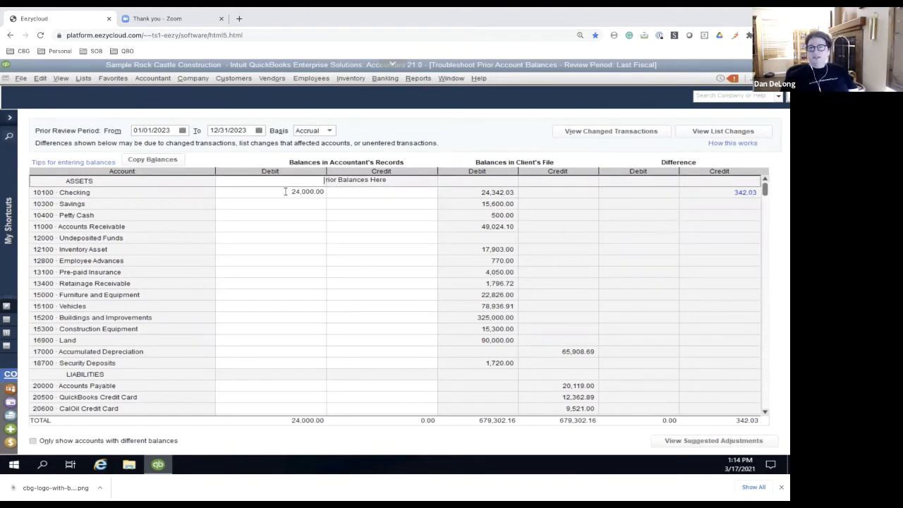
key(Down)
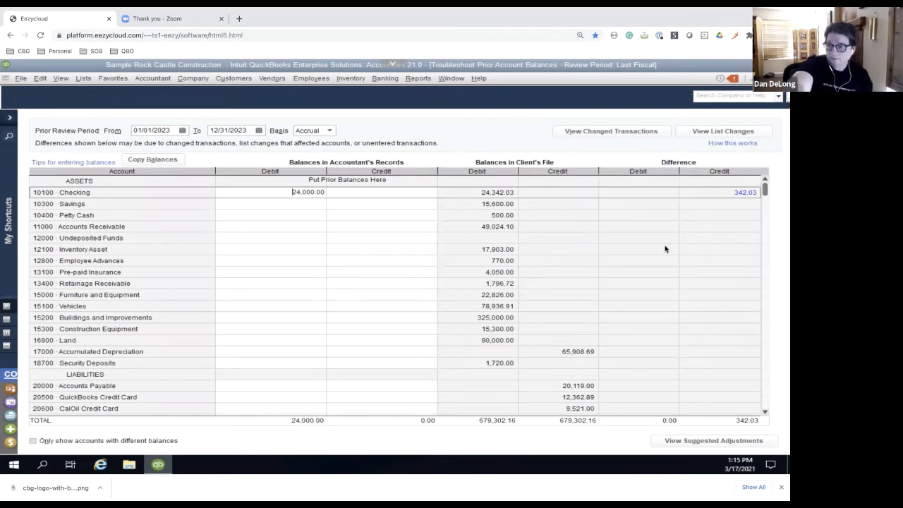
Enter accountant's debit balances of 15,000 for Savings and 500 for Petty Cash
click(302, 203)
text(15000)
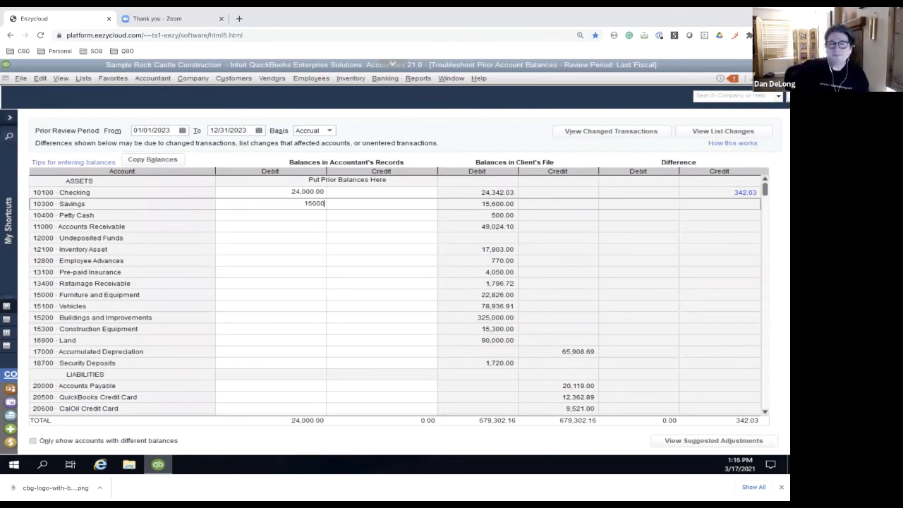
click(301, 212)
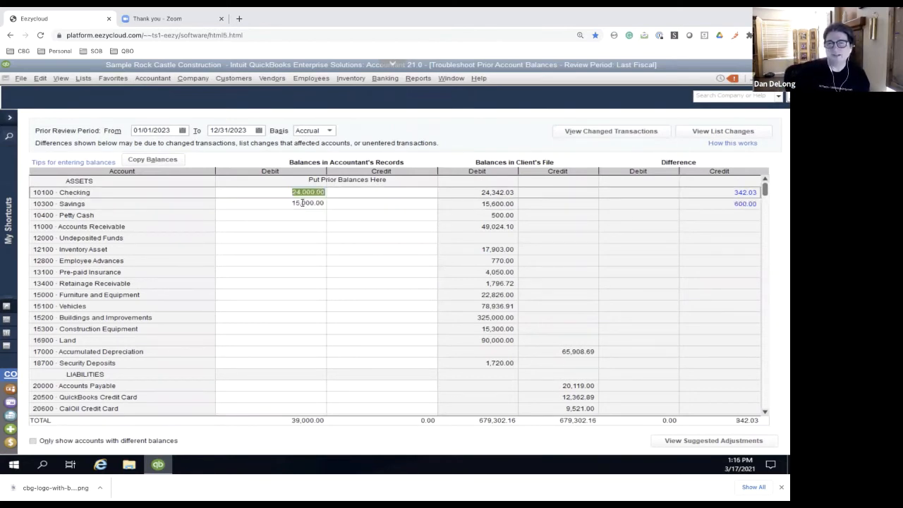
text(500)
Enter an accountant's debit balance of 50,000 for Accounts Receivable
click(282, 226)
text(500000)
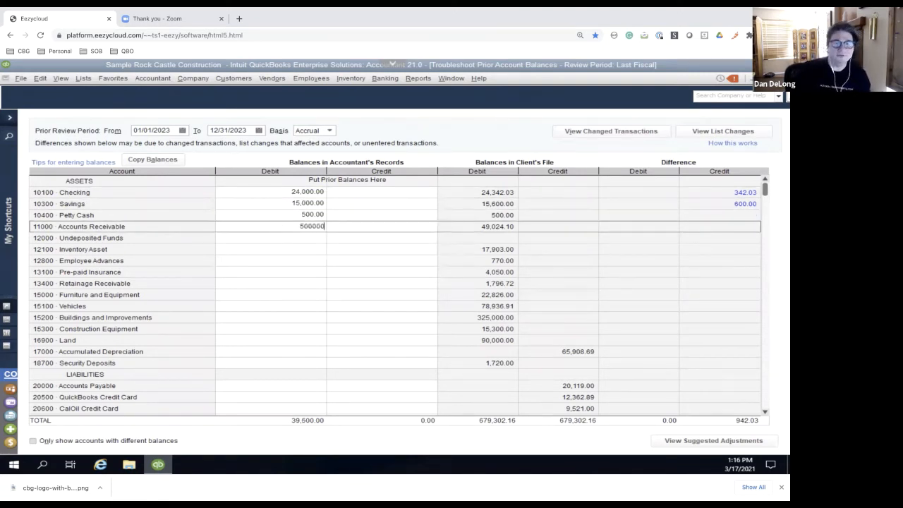
click(285, 237)
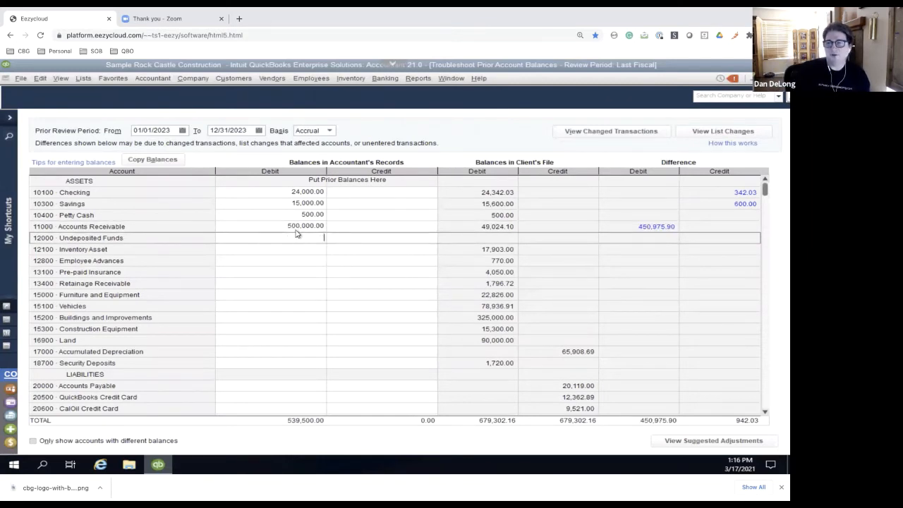
click(295, 225)
click(294, 225)
key(BackSpace)
key(Delete)
text(5)
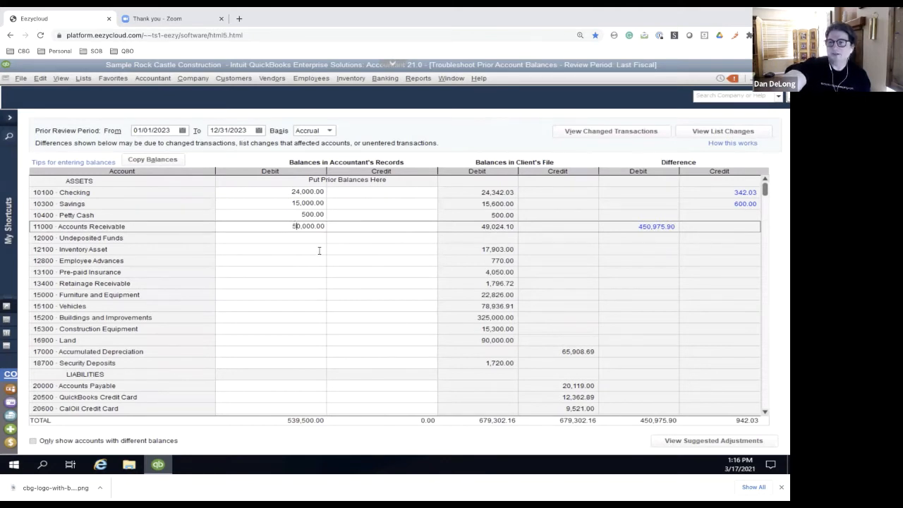
click(320, 257)
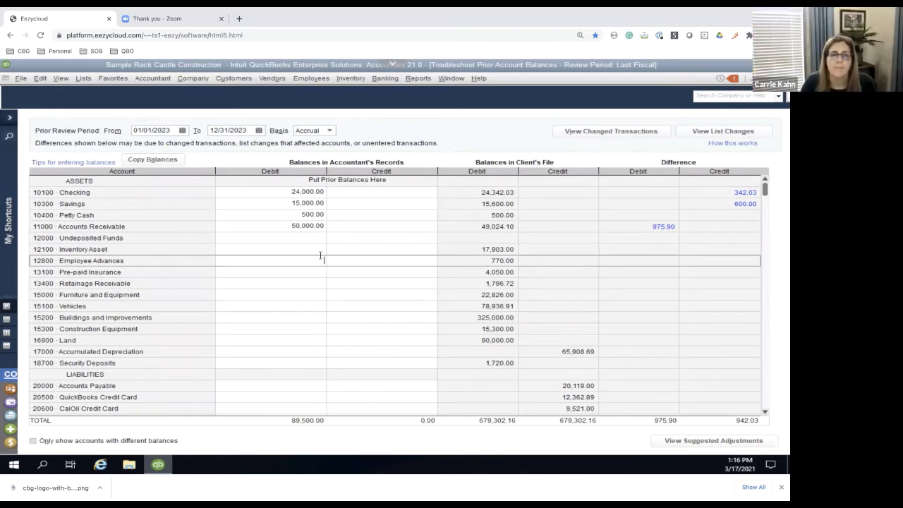
Enter accountant's debit balances of 18,000 for Inventory Asset and 800 for Employee Advances
click(310, 249)
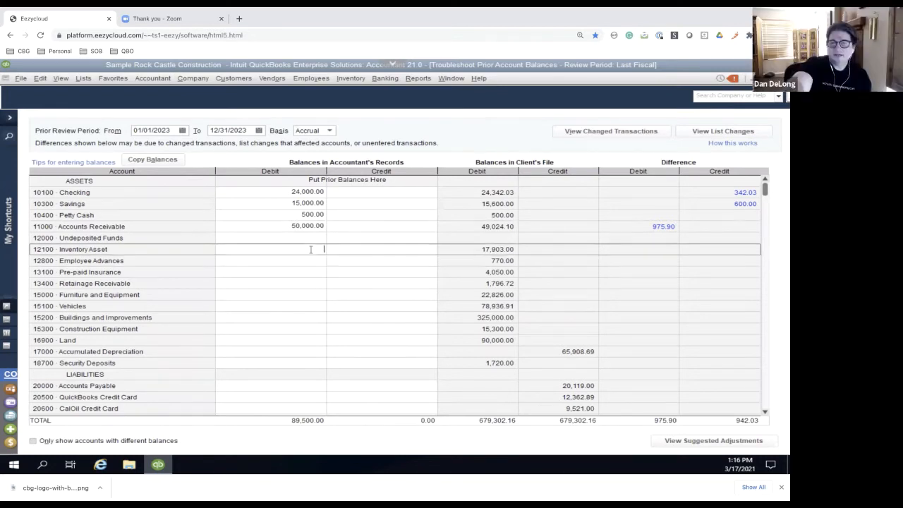
text(18000)
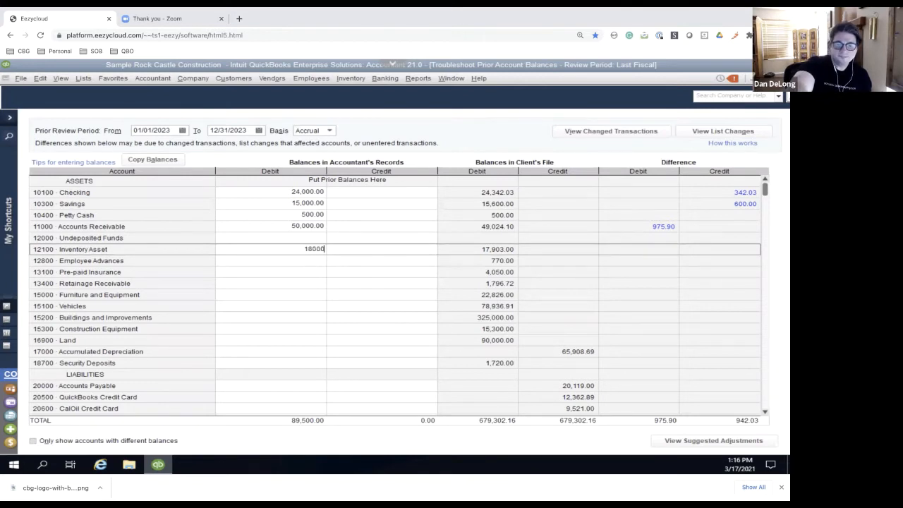
click(289, 263)
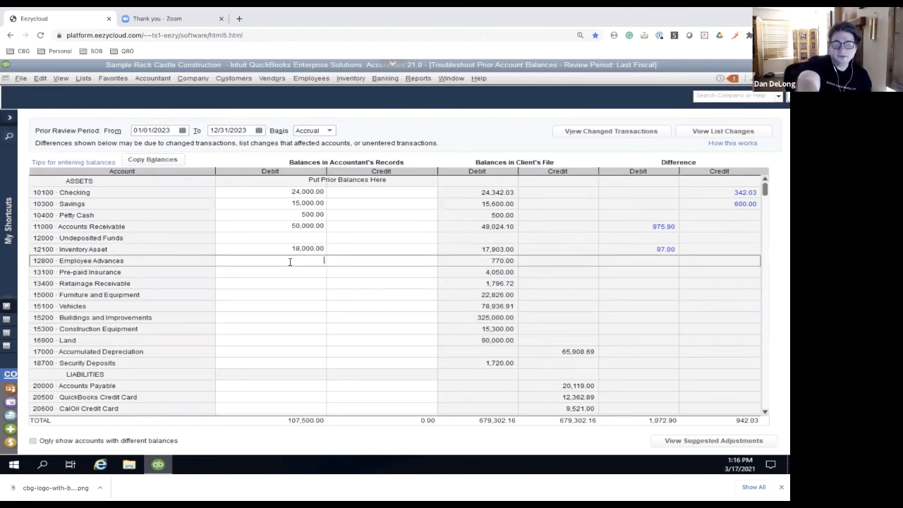
text(800)
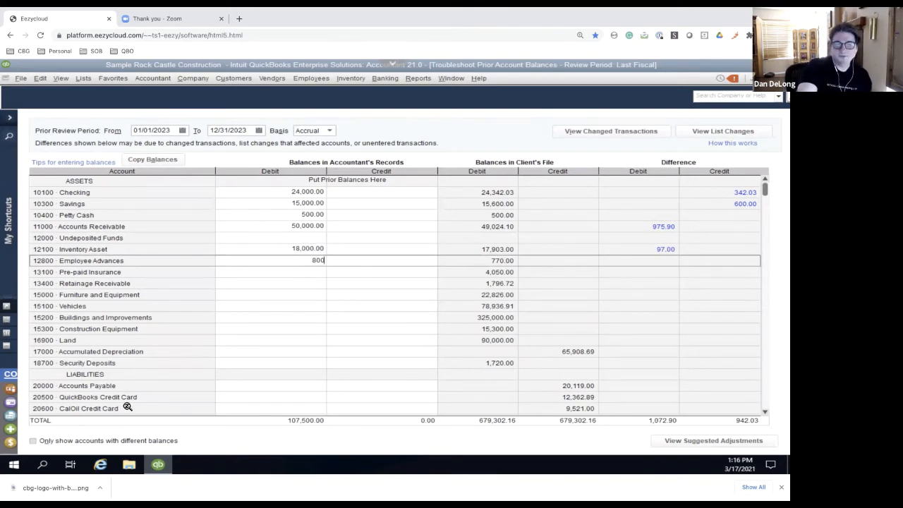
Limit the list to accounts with different balances and view the suggested adjustments as a journal entry
click(31, 441)
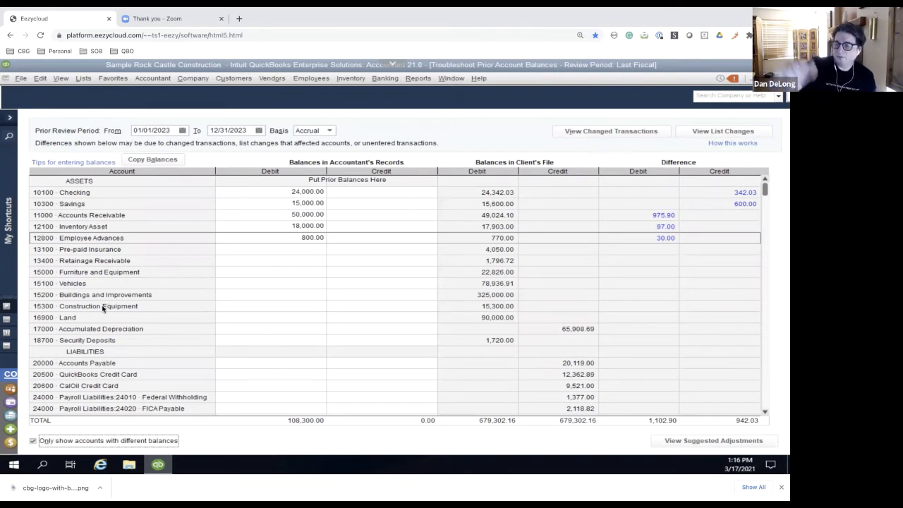
click(695, 441)
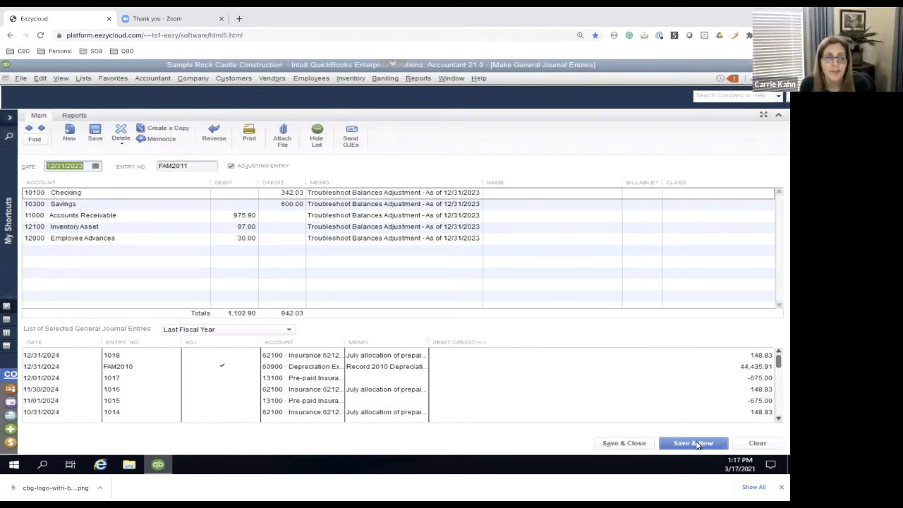
Try to save the adjusting journal entry, and delete its Accounts Receivable line
click(621, 445)
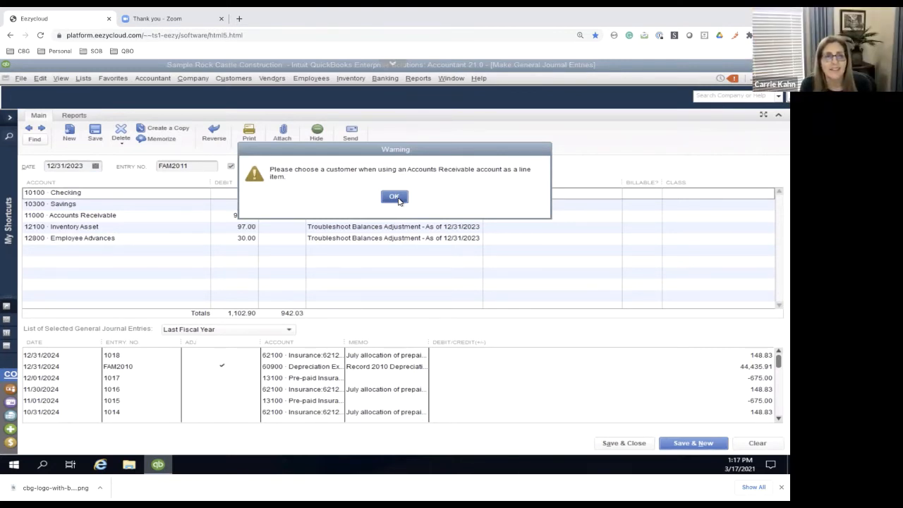
click(394, 197)
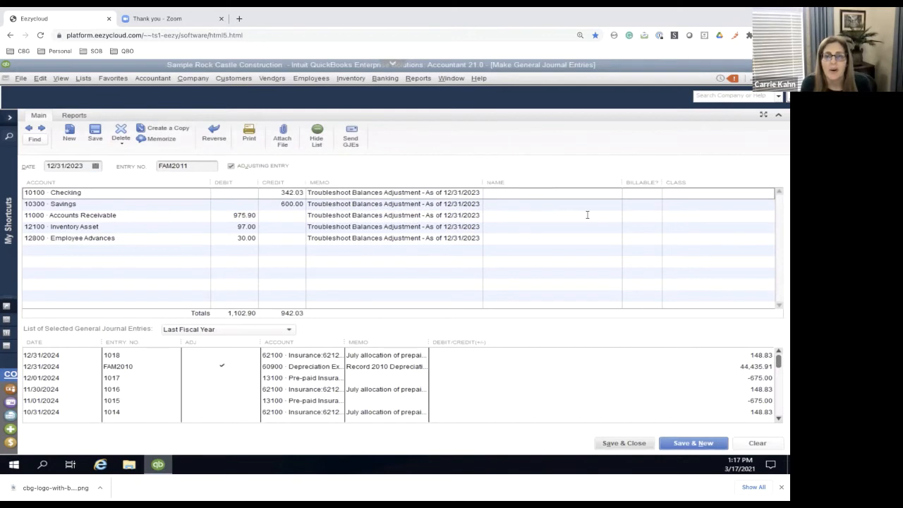
click(613, 215)
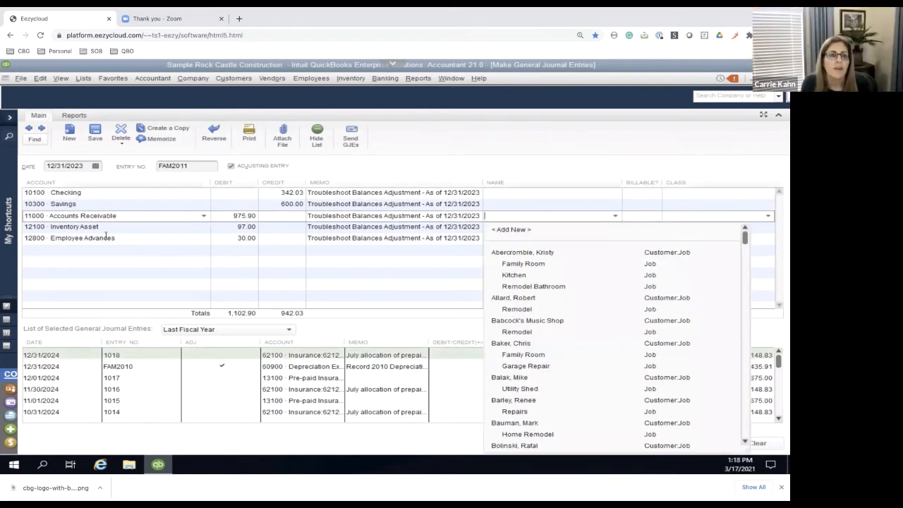
click(152, 204)
click(147, 216)
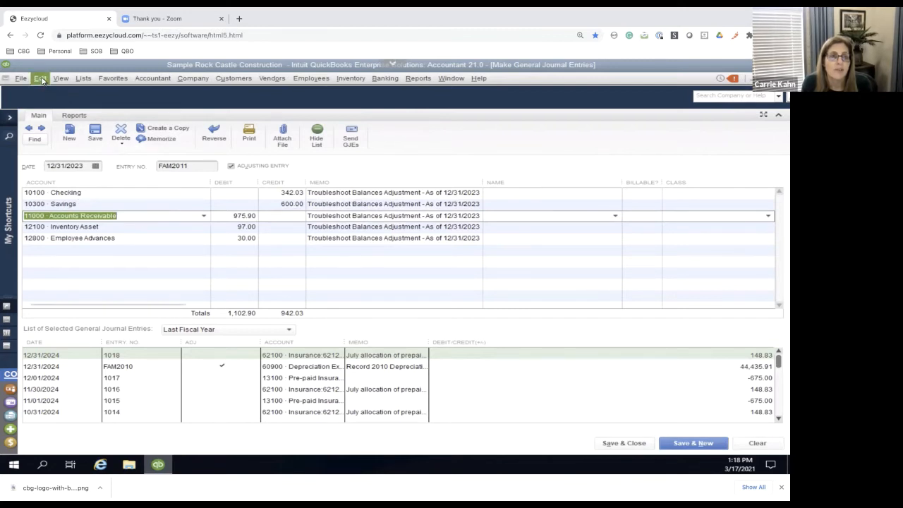
click(41, 79)
click(65, 178)
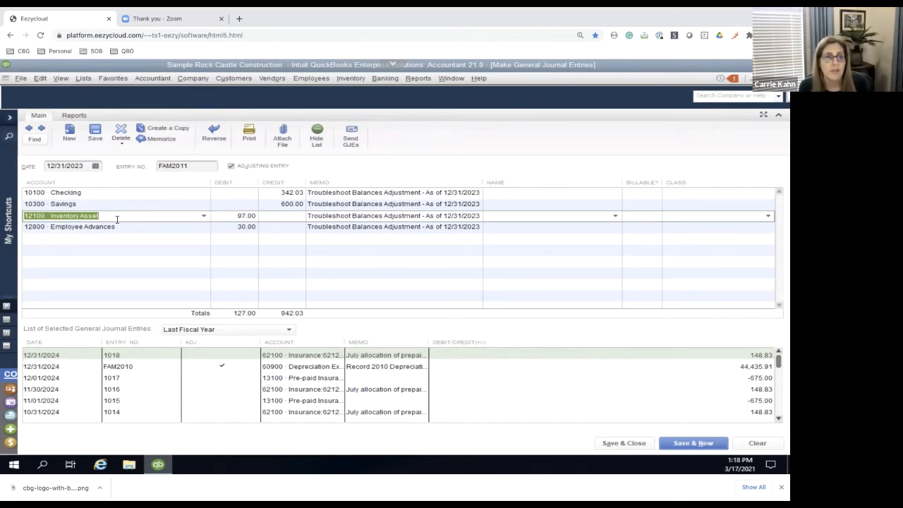
Add a journal line for a new Expense account called "ask my accountant", setting up the account from the entry
click(130, 225)
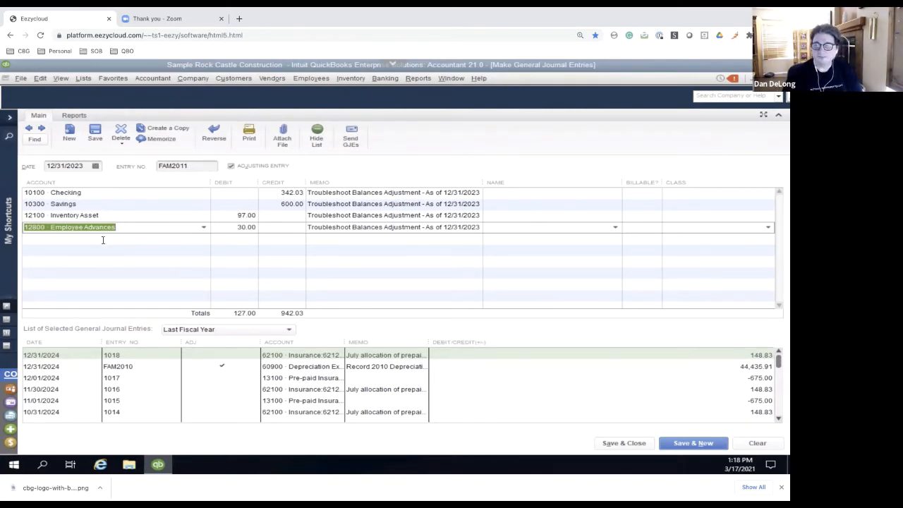
click(103, 239)
text(ask)
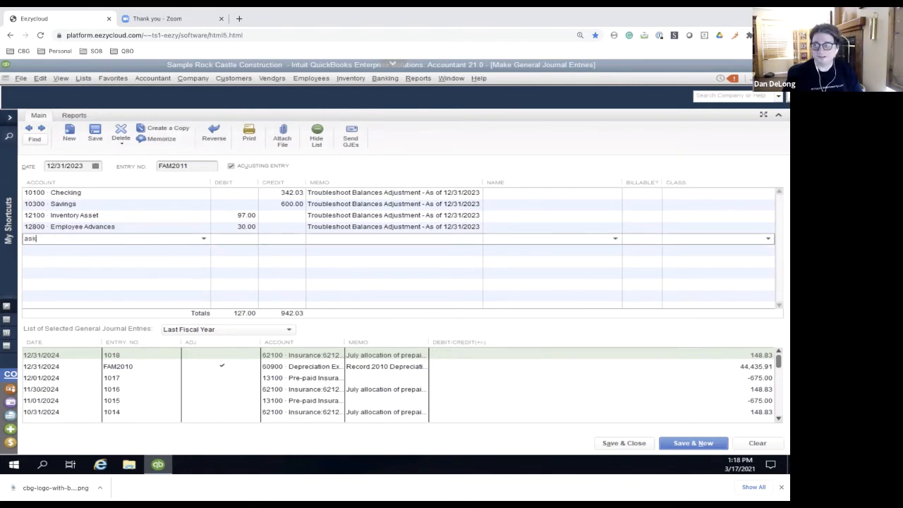
text( my ac)
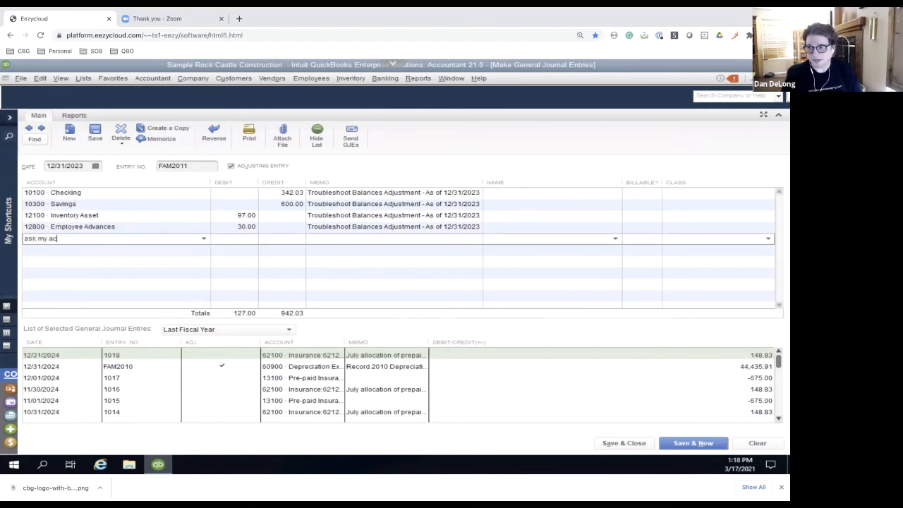
text(countant)
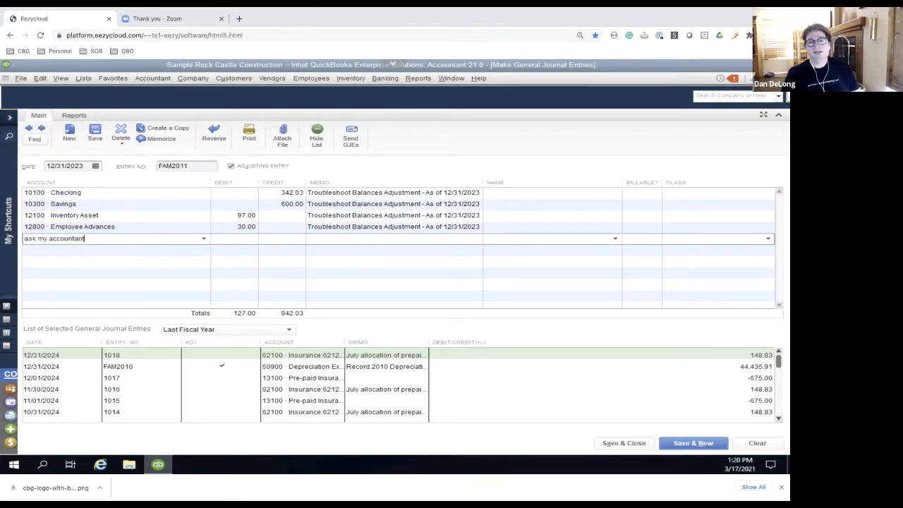
key(Tab)
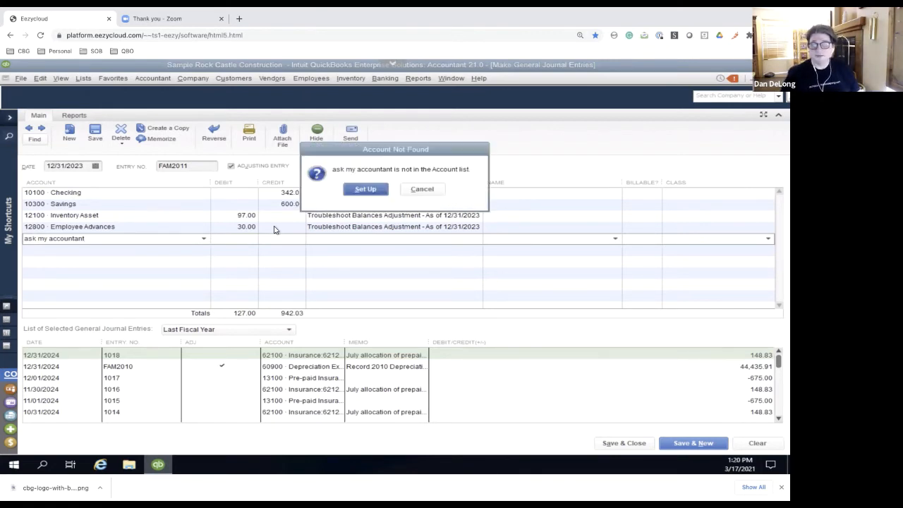
click(366, 190)
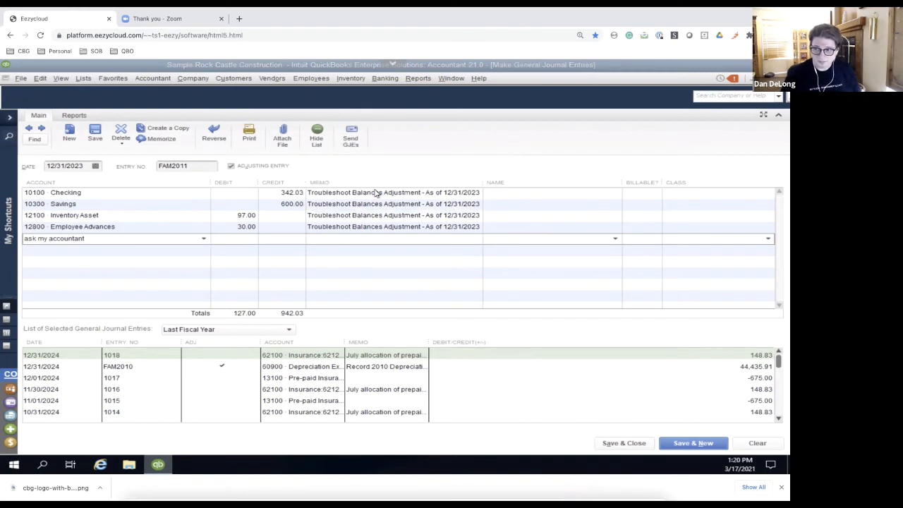
click(223, 217)
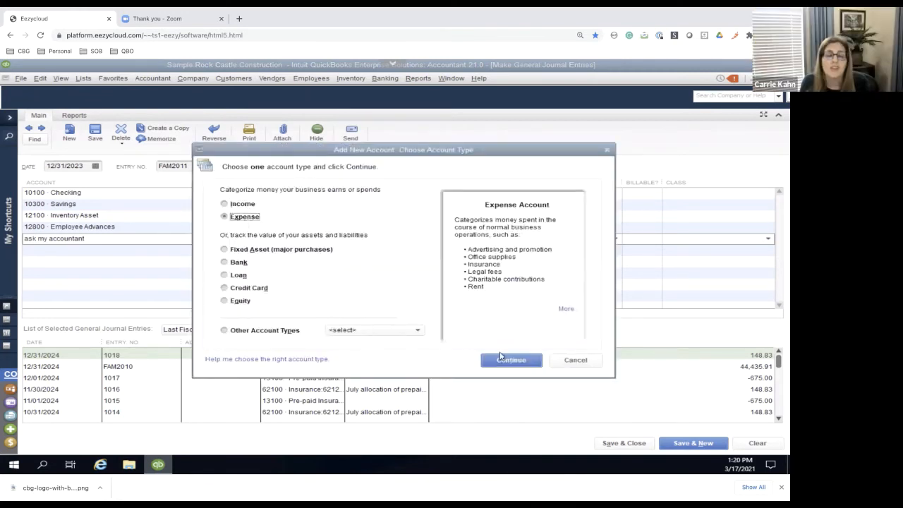
click(509, 360)
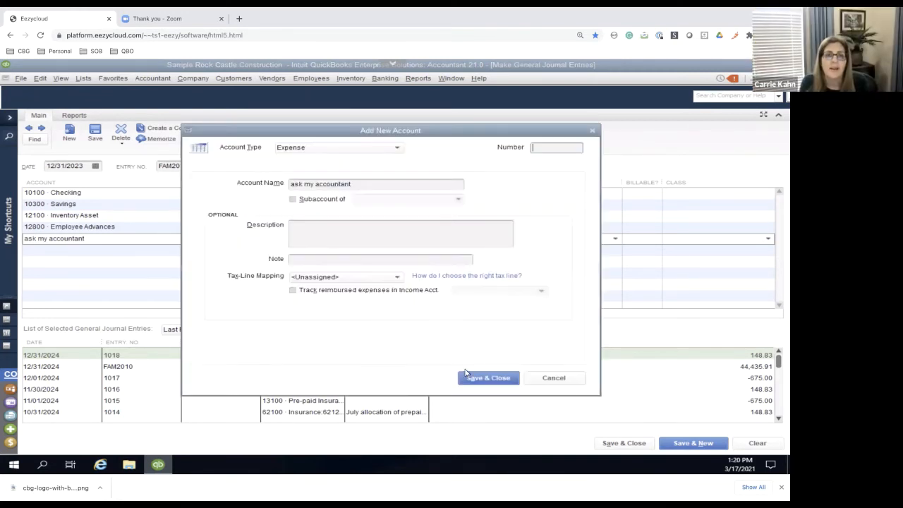
click(481, 379)
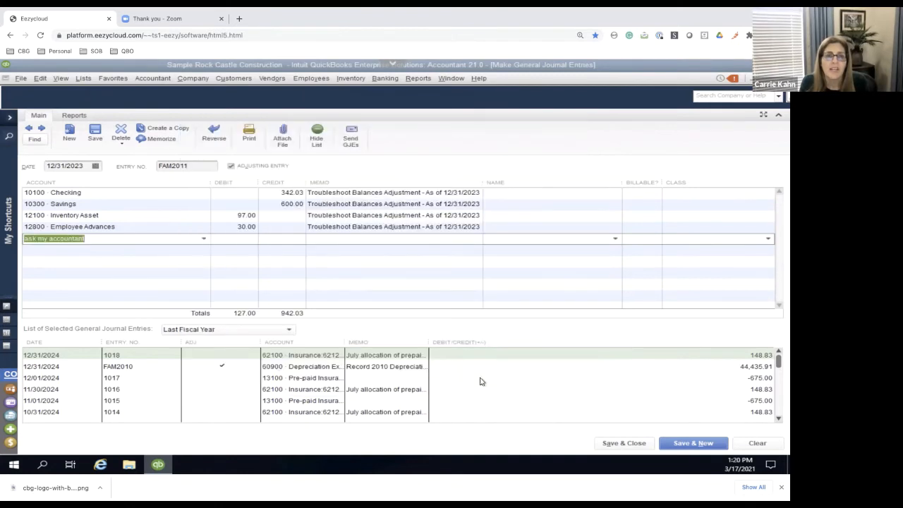
Debit ask my accountant for 942.03 minus 127, and save and close the journal entry without reversing it
click(234, 237)
text(942.03 )
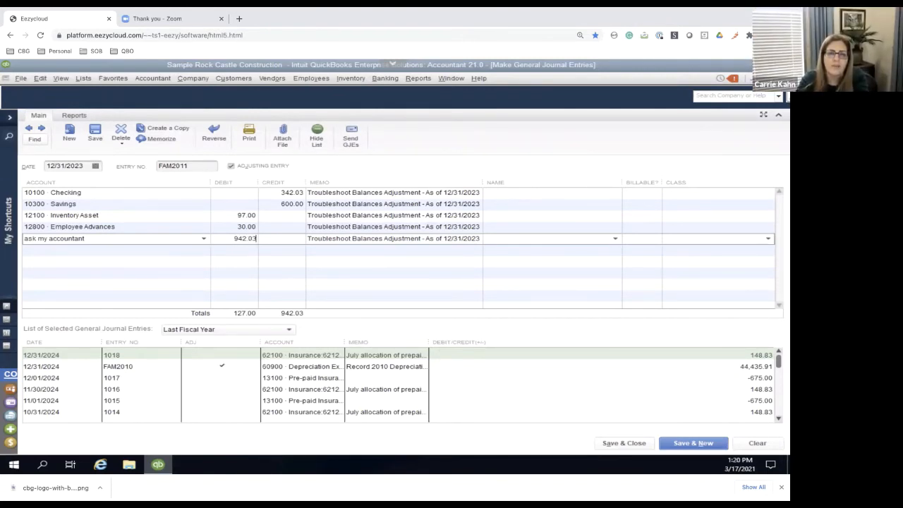
text(- 127)
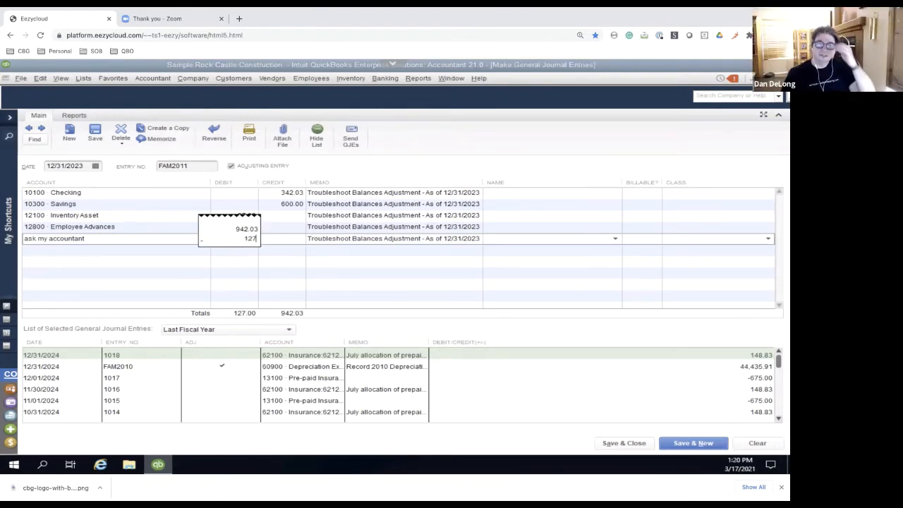
key(Return)
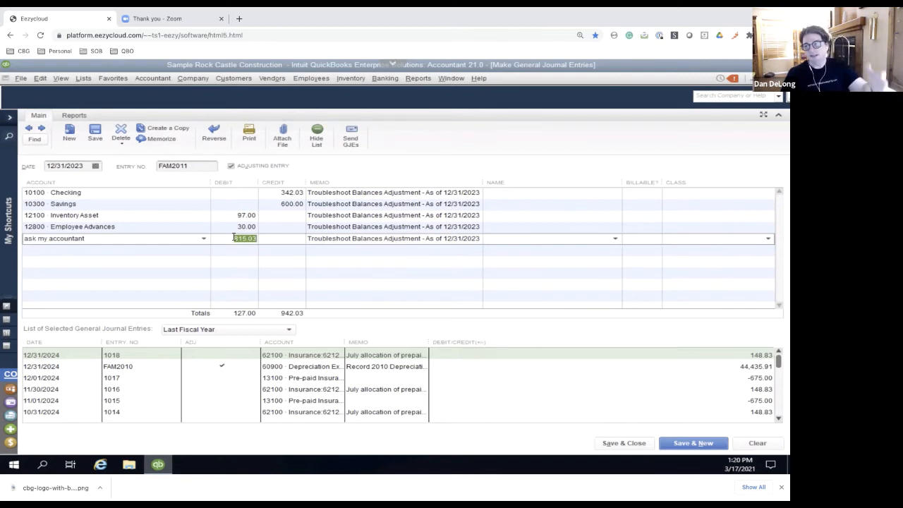
key(Down)
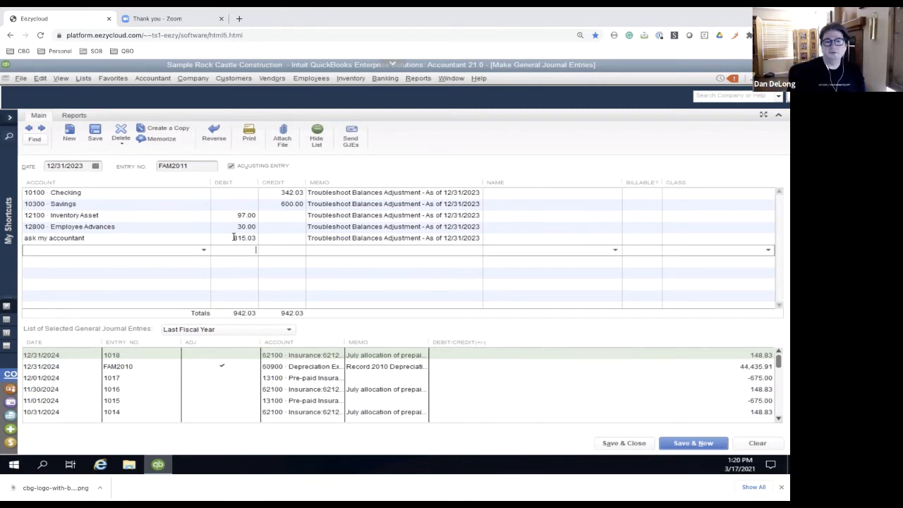
click(620, 444)
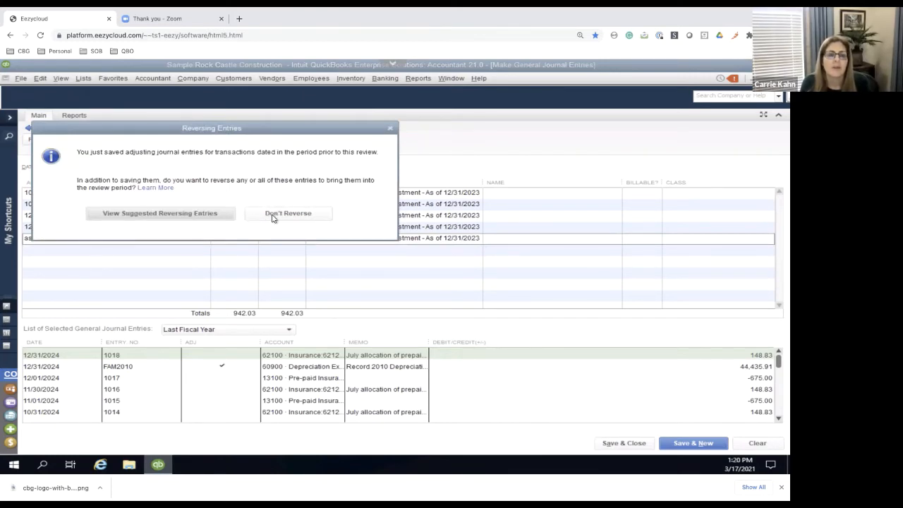
click(274, 213)
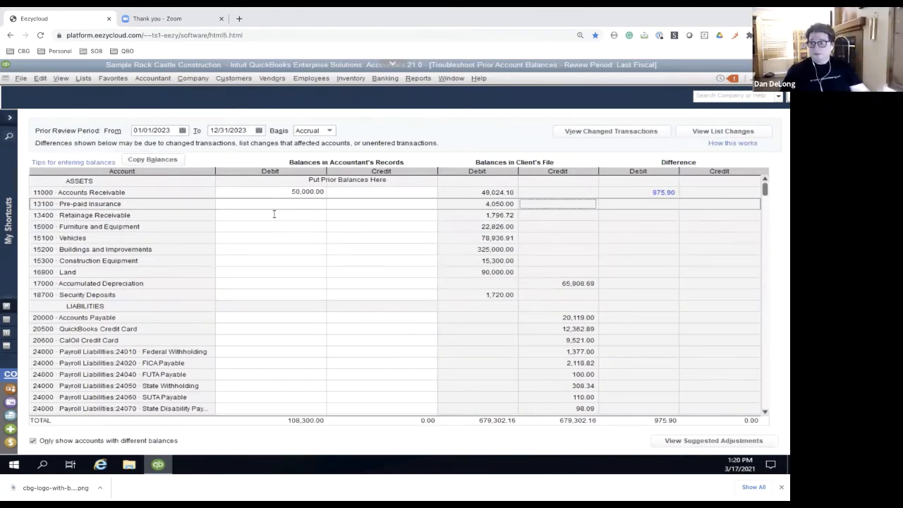
Clear the accountant's debit balance for Accounts Receivable
click(256, 191)
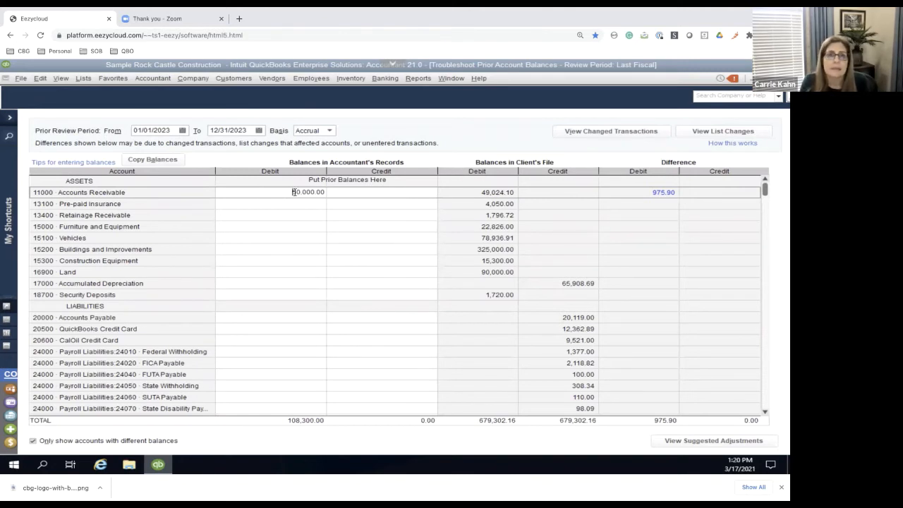
drag(293, 192, 332, 191)
key(Delete)
key(Return)
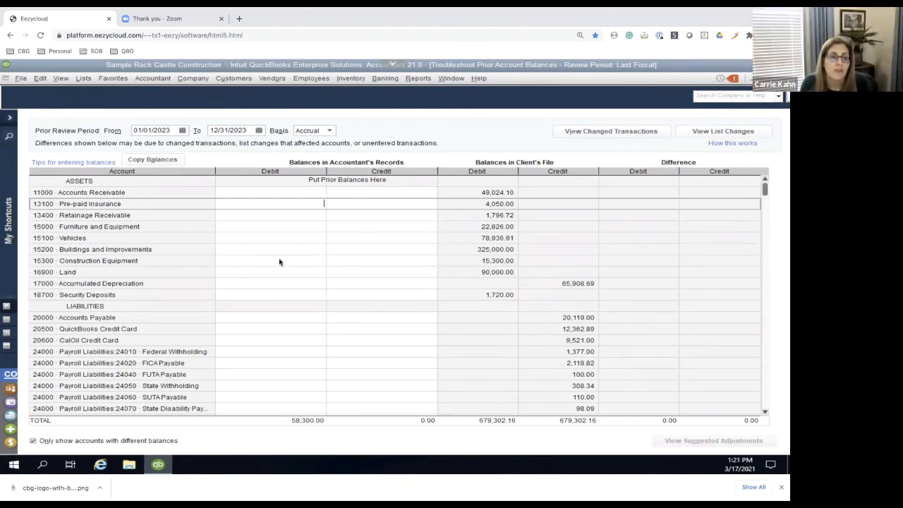
click(23, 79)
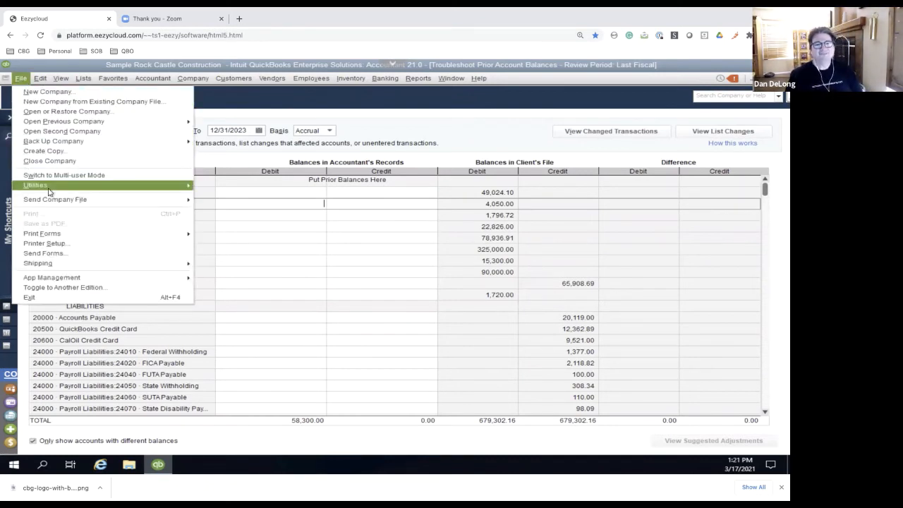
mouse_move(50, 190)
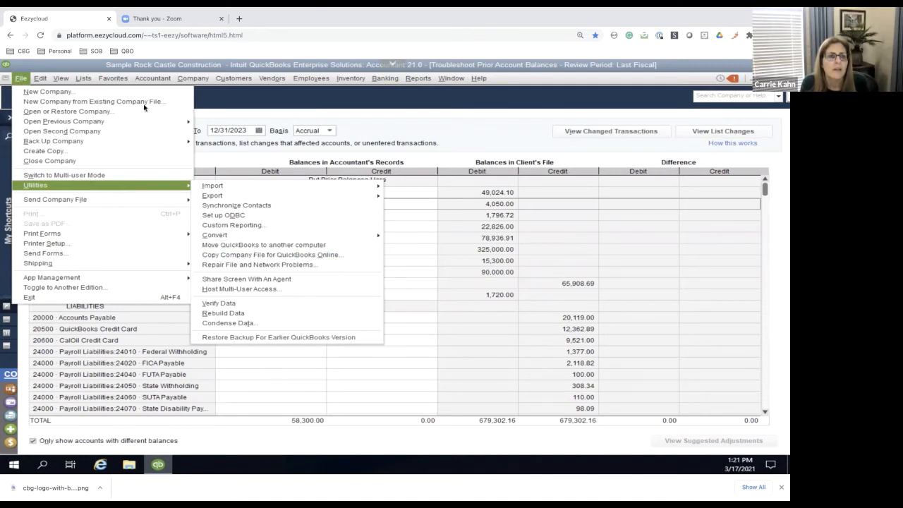
Open Send General Journal Entries and mark the FAM2010 depreciation entry for sending
click(152, 79)
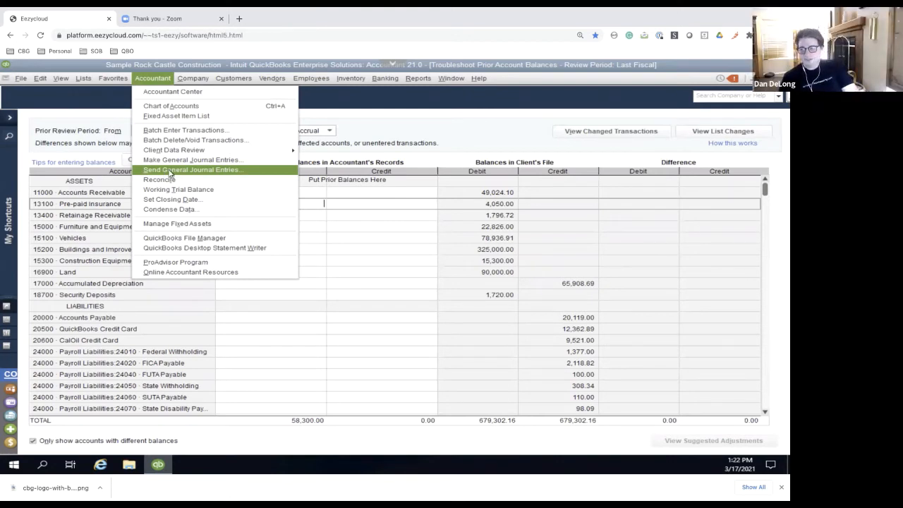
click(165, 172)
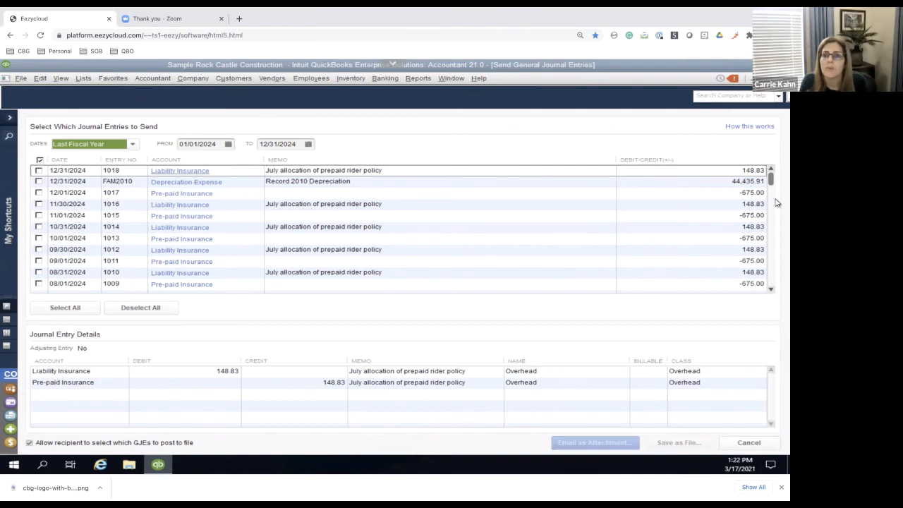
scroll(769, 217, down, 1)
drag(768, 217, 766, 174)
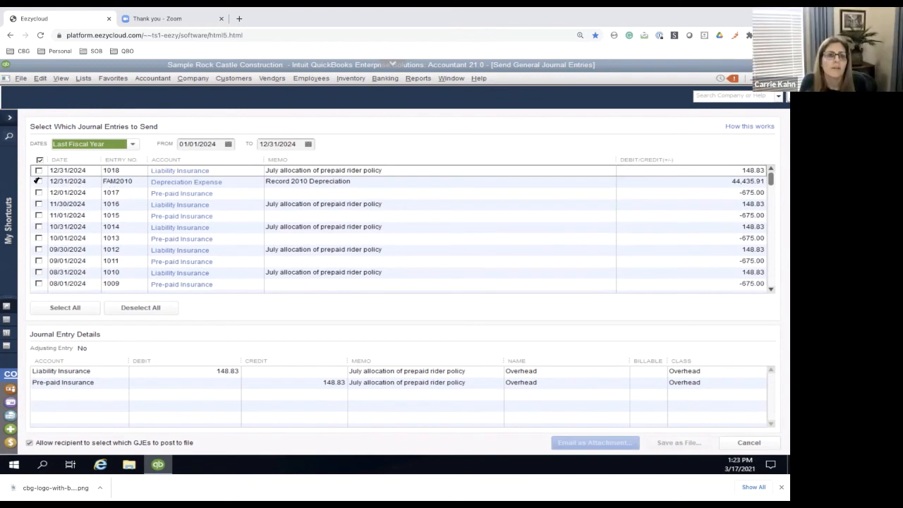
click(38, 181)
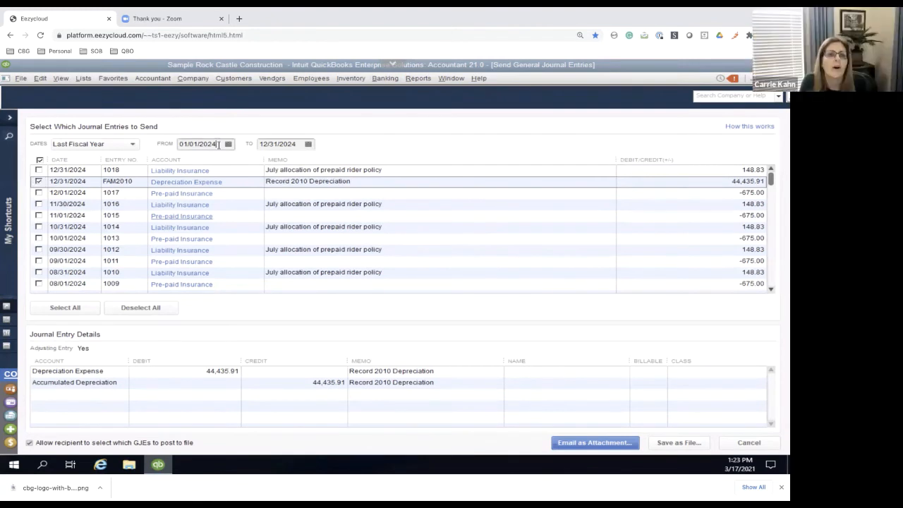
Set the date range to 01/01/2023 through 12/31/2023 and mark the FAM2011 Troubleshoot Balances Adjustment entry for sending
key(BackSpace)
text(3)
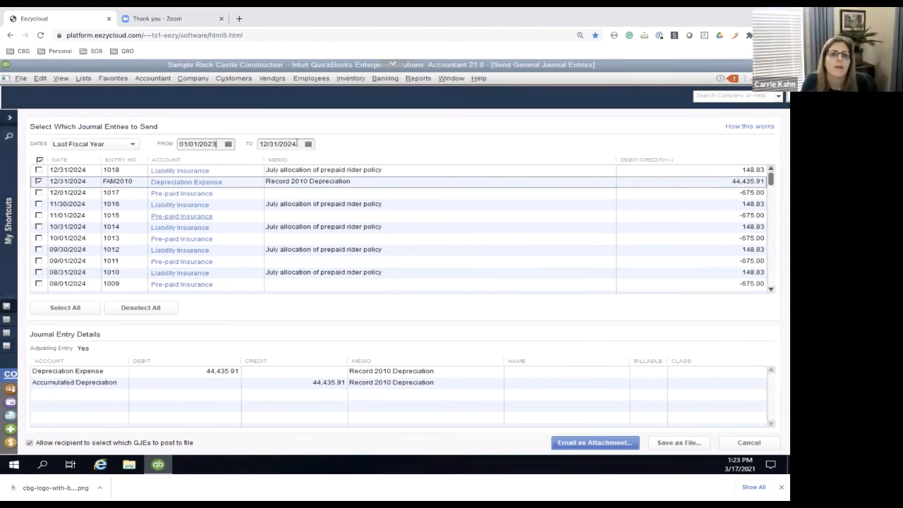
text(3)
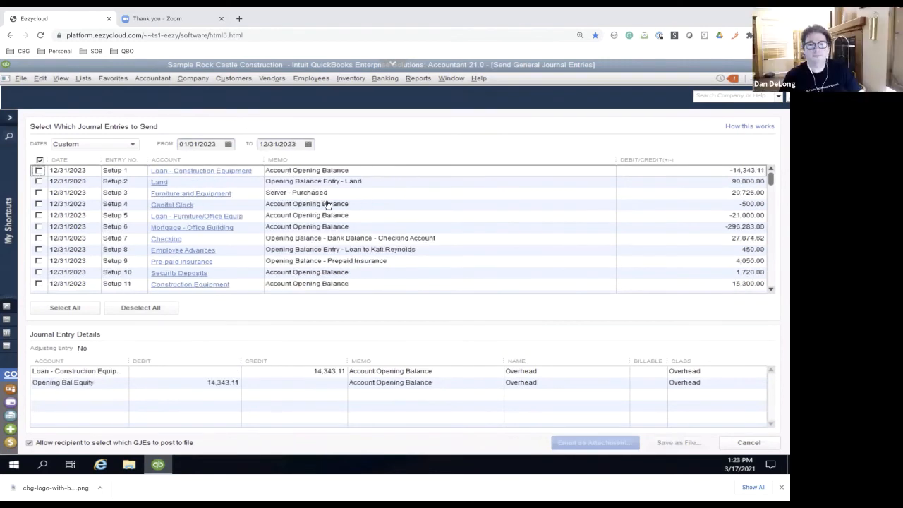
drag(770, 180, 760, 294)
click(39, 273)
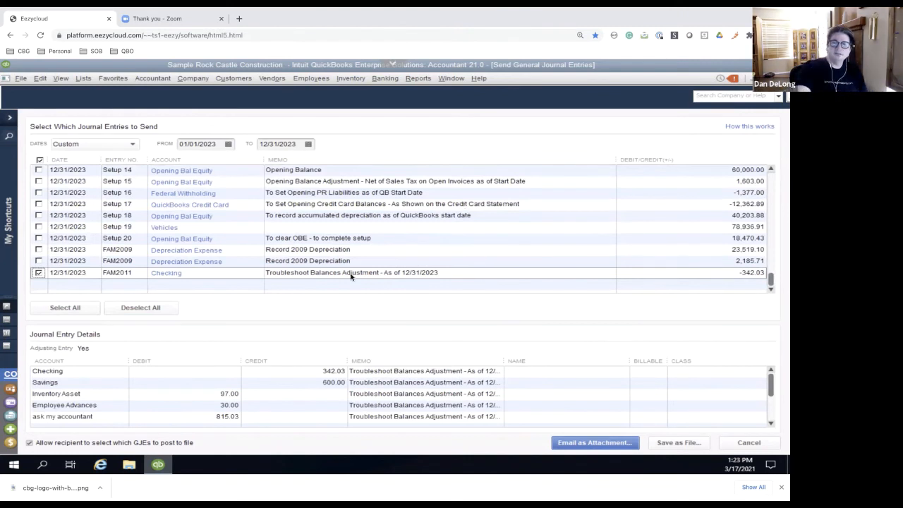
Try to email the marked journal entry as an attachment without creating an Outlook profile
click(611, 443)
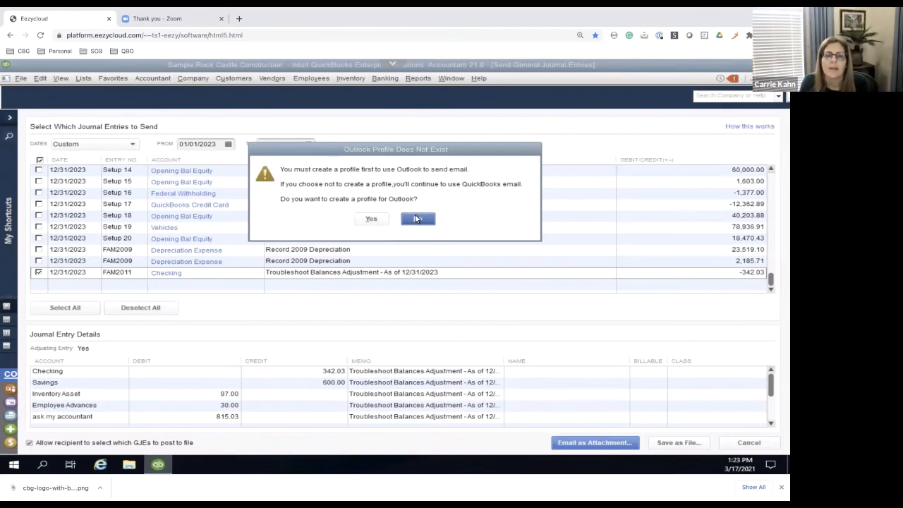
click(415, 219)
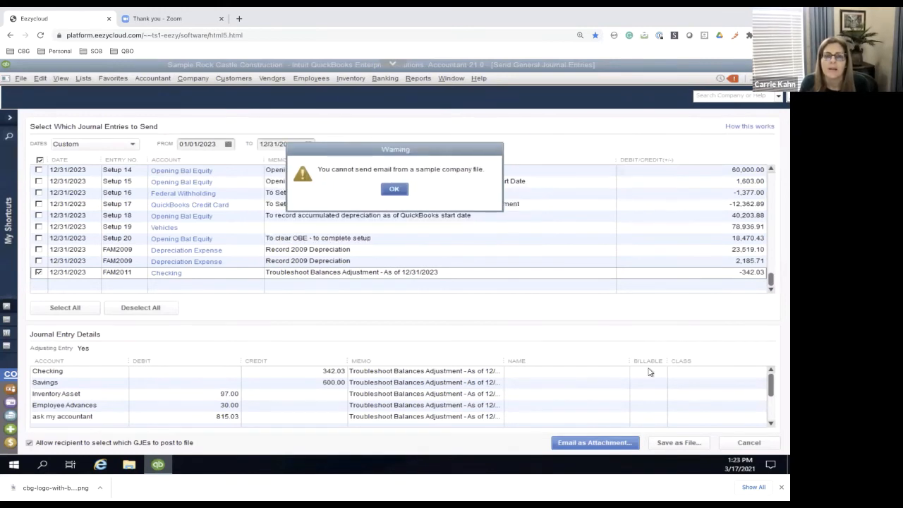
click(408, 191)
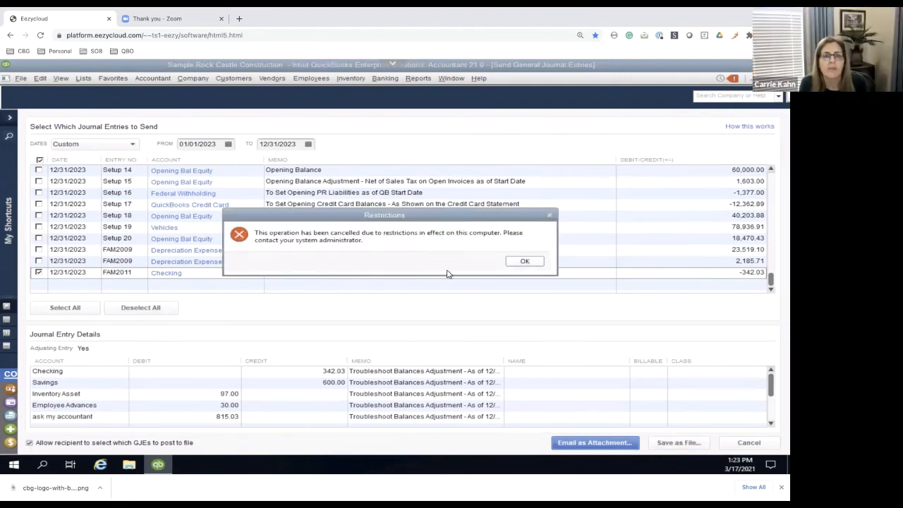
click(521, 260)
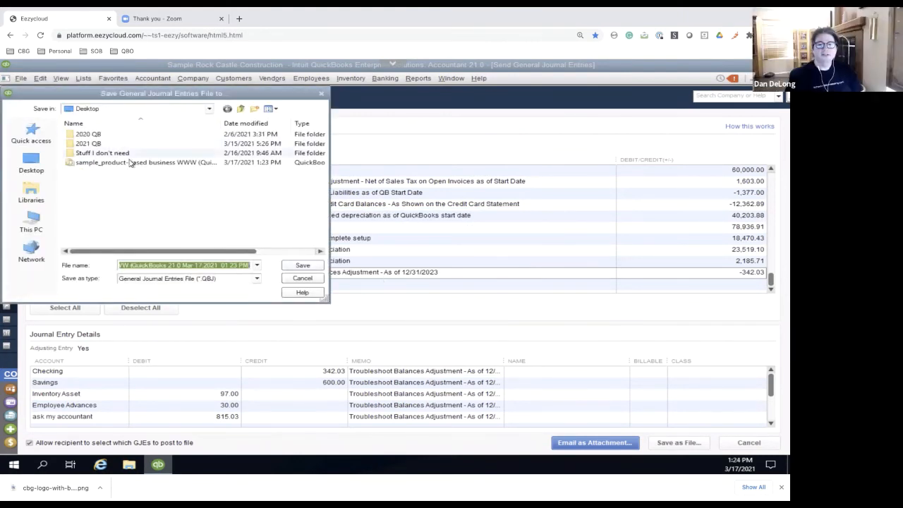
Try to save the journal entries file to the Desktop under its suggested name, and decline replacing the existing file
click(301, 265)
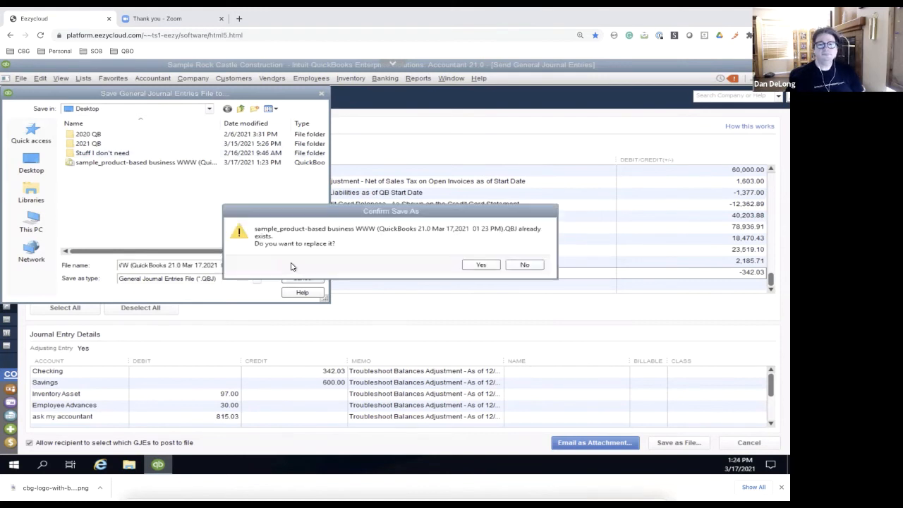
click(482, 265)
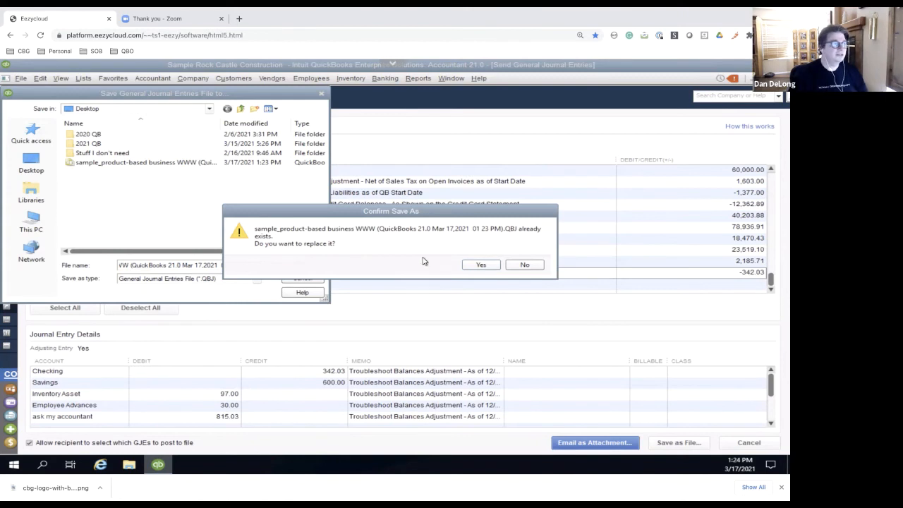
click(526, 265)
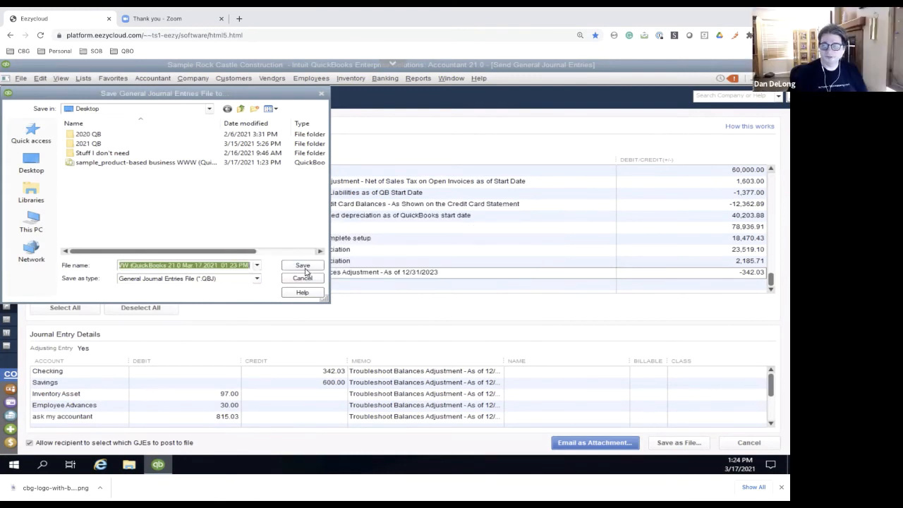
Prefix the suggested file name with TEST and save the General Journal Entries file to the Desktop
click(121, 265)
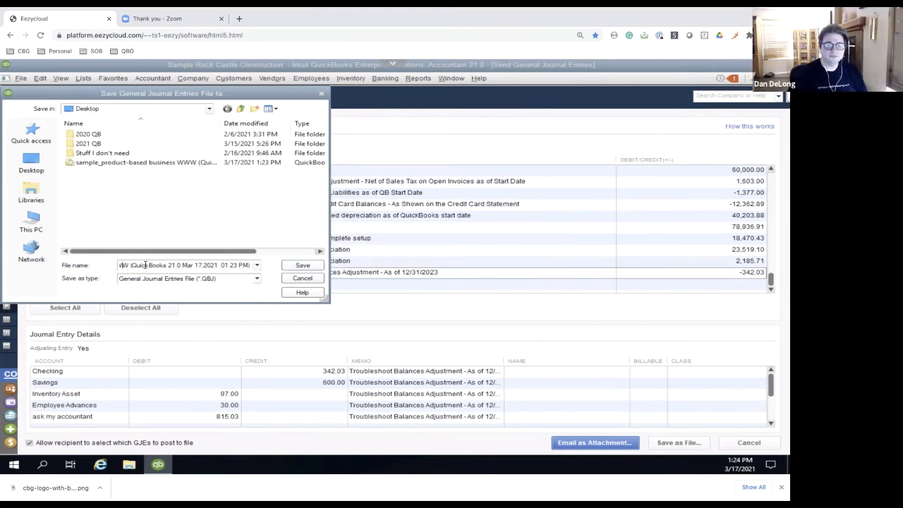
key(Left)
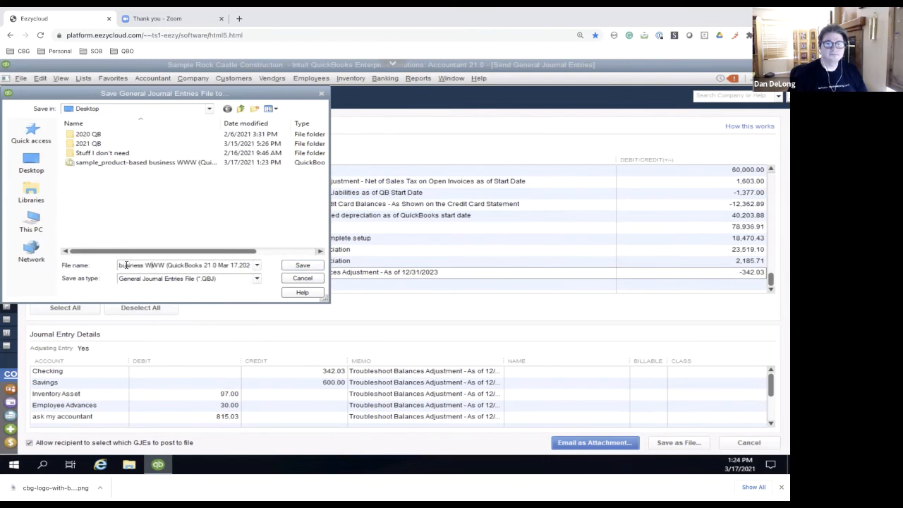
key(Left)
key(Left)
key(Left)
key(Left)
key(Left)
key(Left)
key(Left)
key(Left)
key(Left)
key(Left)
key(Left)
key(Left)
key(Left)
key(Left)
key(Left)
key(Left)
key(Left)
key(Left)
key(Left)
key(Left)
key(Left)
key(Left)
key(Left)
text(TEST)
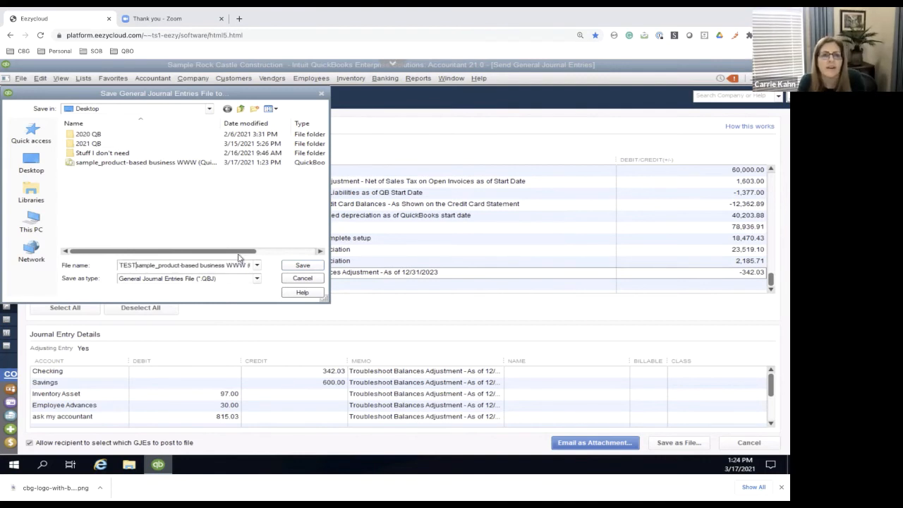
click(302, 264)
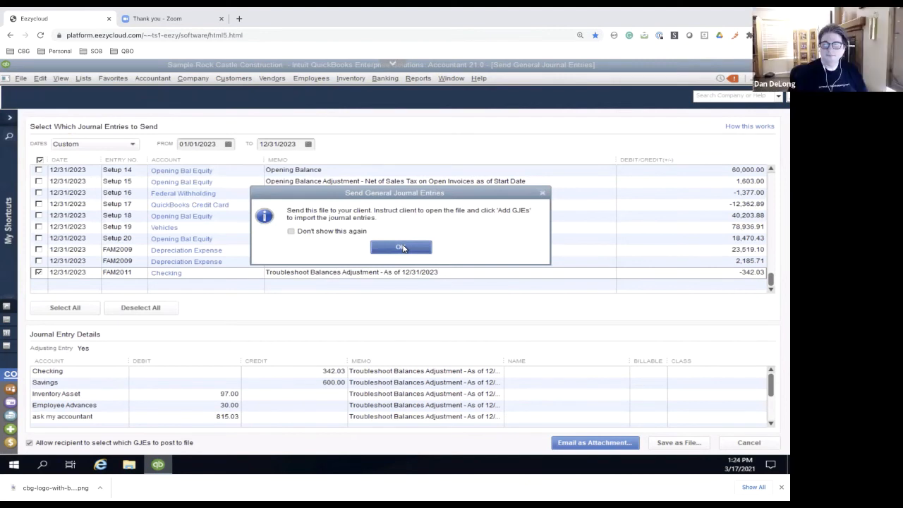
click(402, 247)
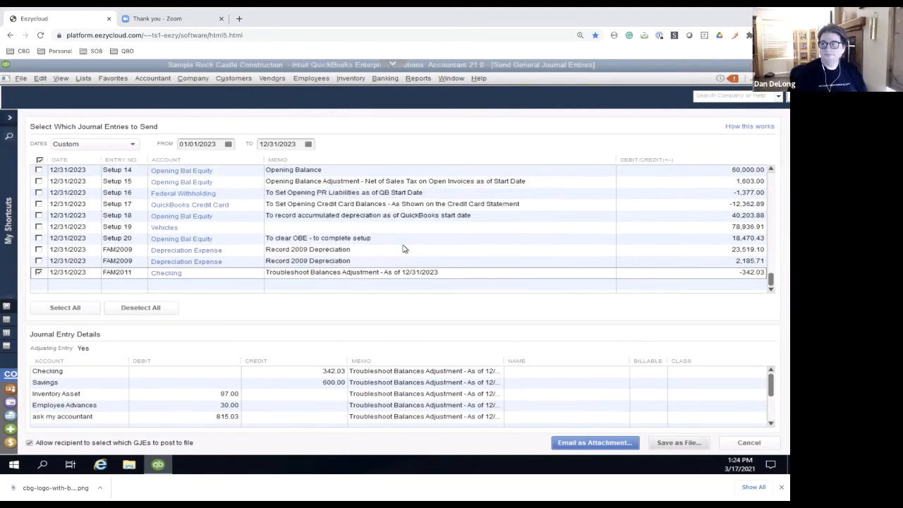